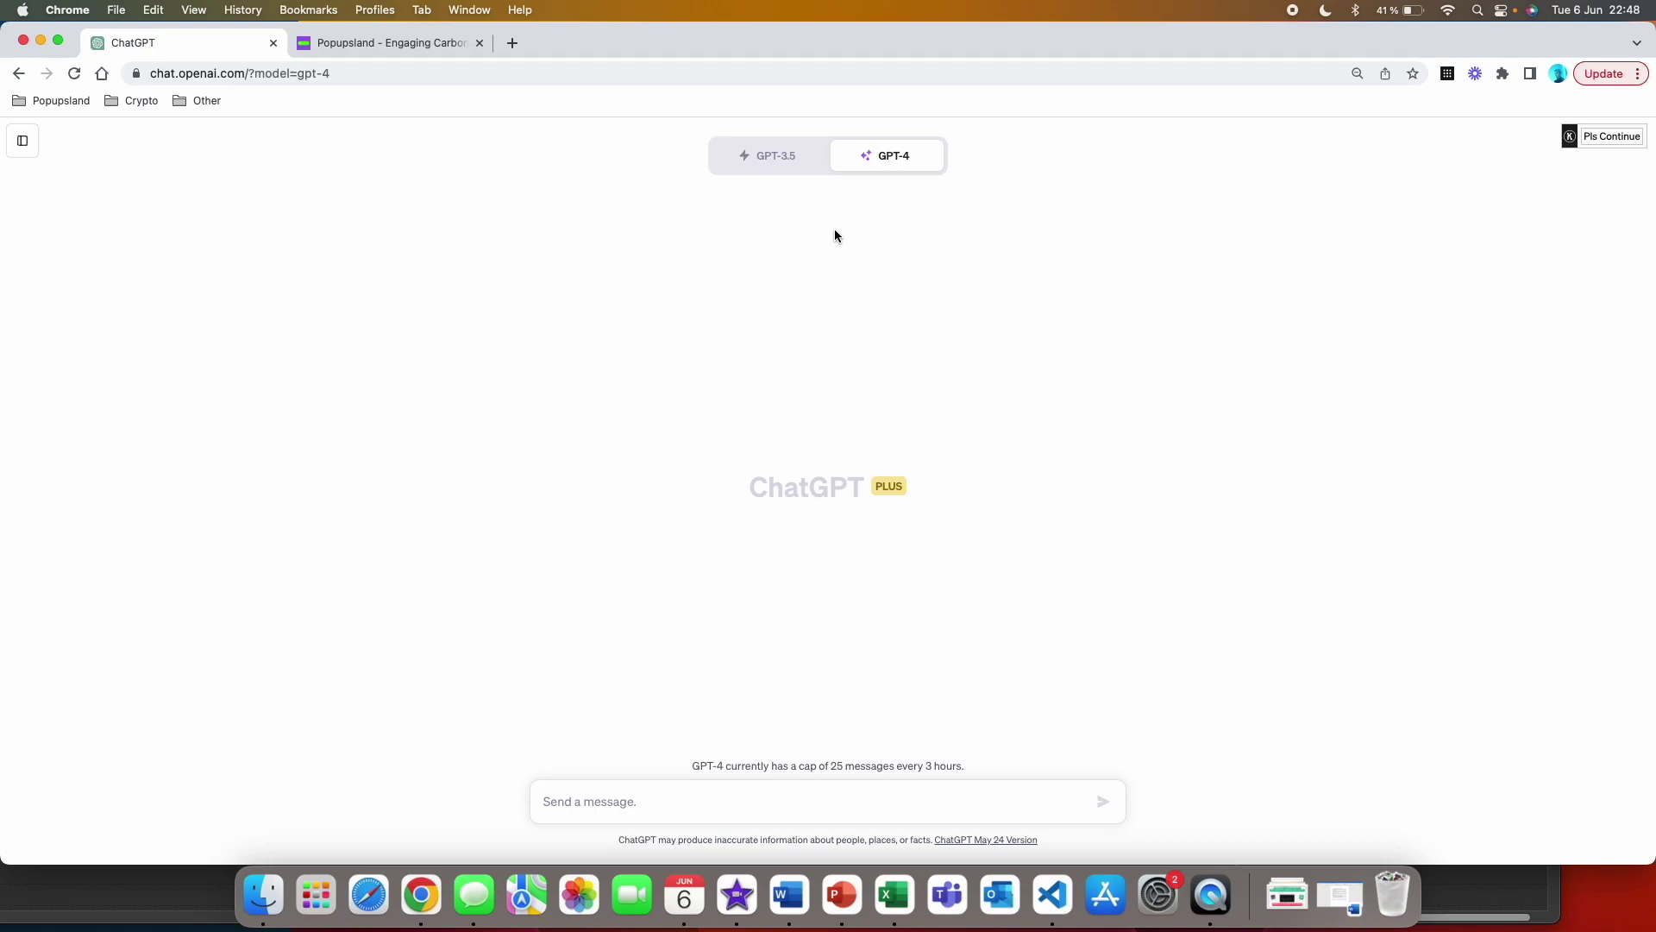
Send GPT-4 the Popupsland carbon-footprint article prompt with 'copy' changed to 'content'.
click(900, 781)
text(I am going to ask you to write some copy for my business, Popupsland. The content I will need includes articles, twitter posts, and sales emails.  Create an article about how to reduce your carbon footprint.)
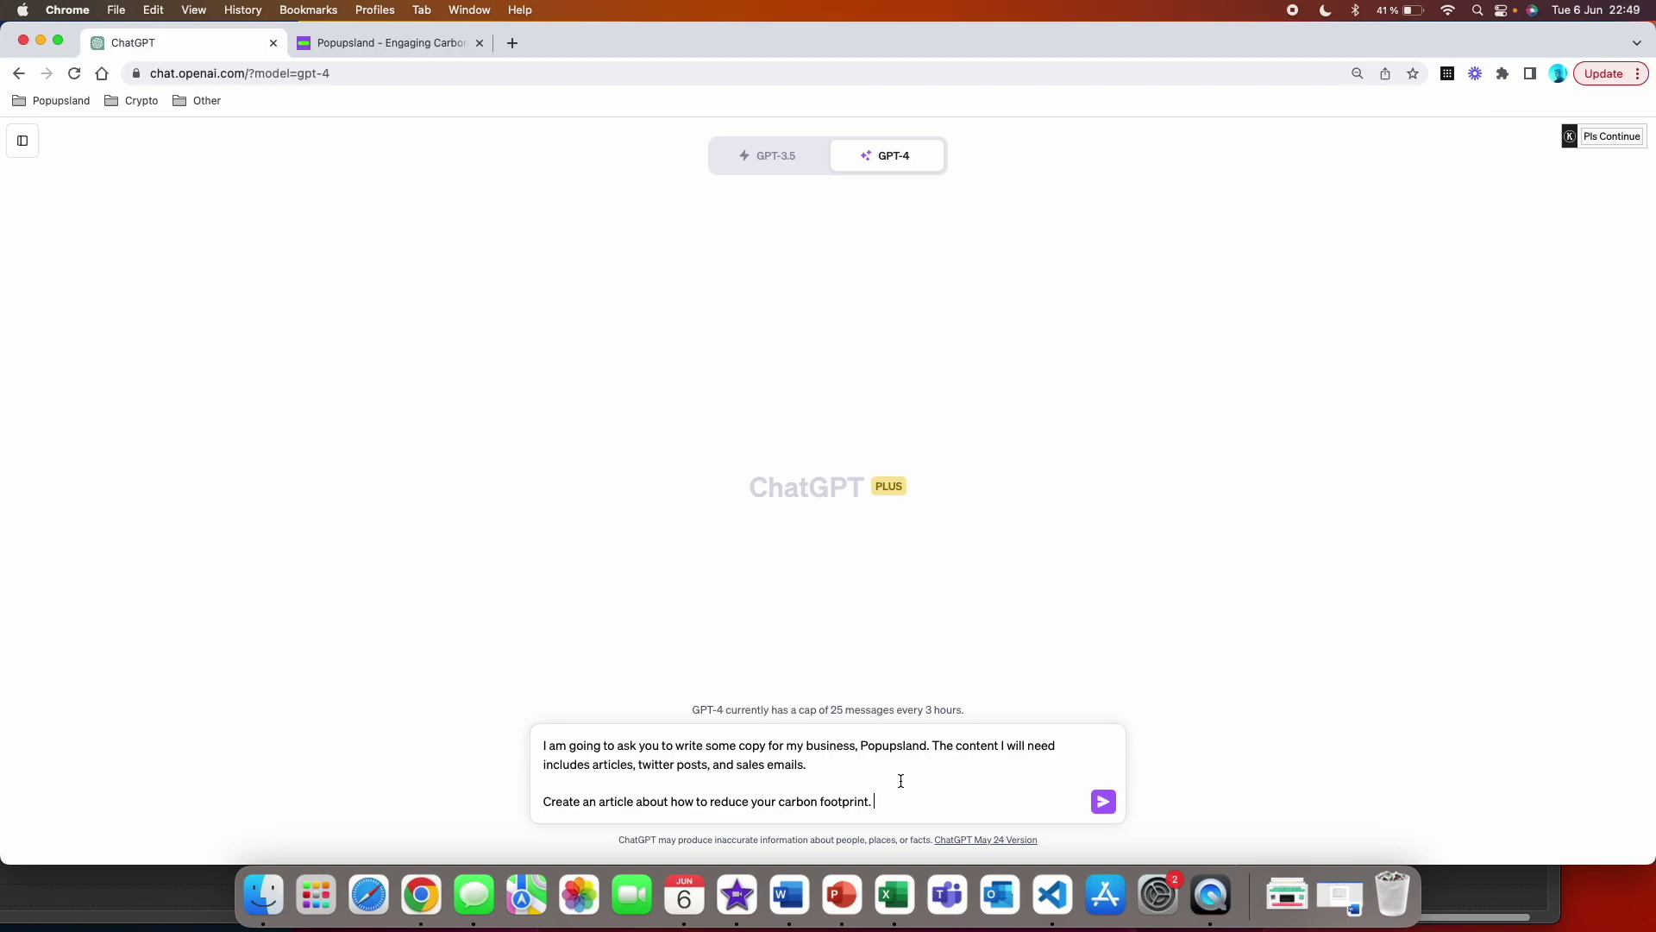
key(super+a)
text(I am going to ask you to write some content for my business, Popupsland. The content I will need includes articles, twitter posts, and sales emails.  Create an article about how to reduce your carbon footprint.)
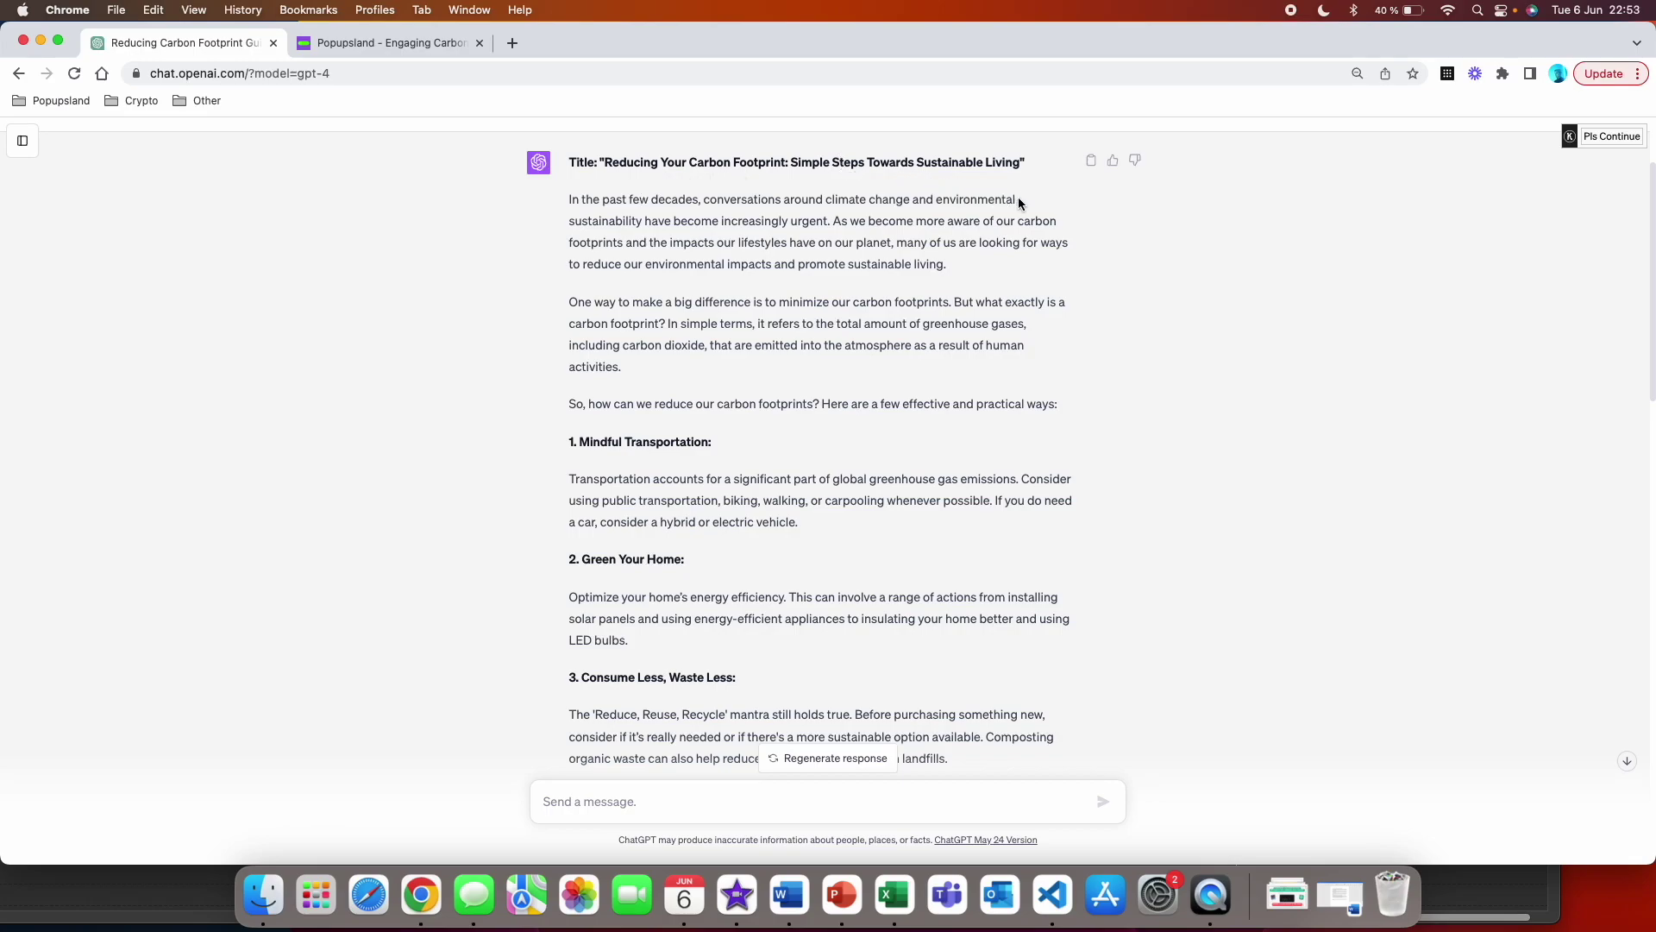
scroll(842, 463, down, 2)
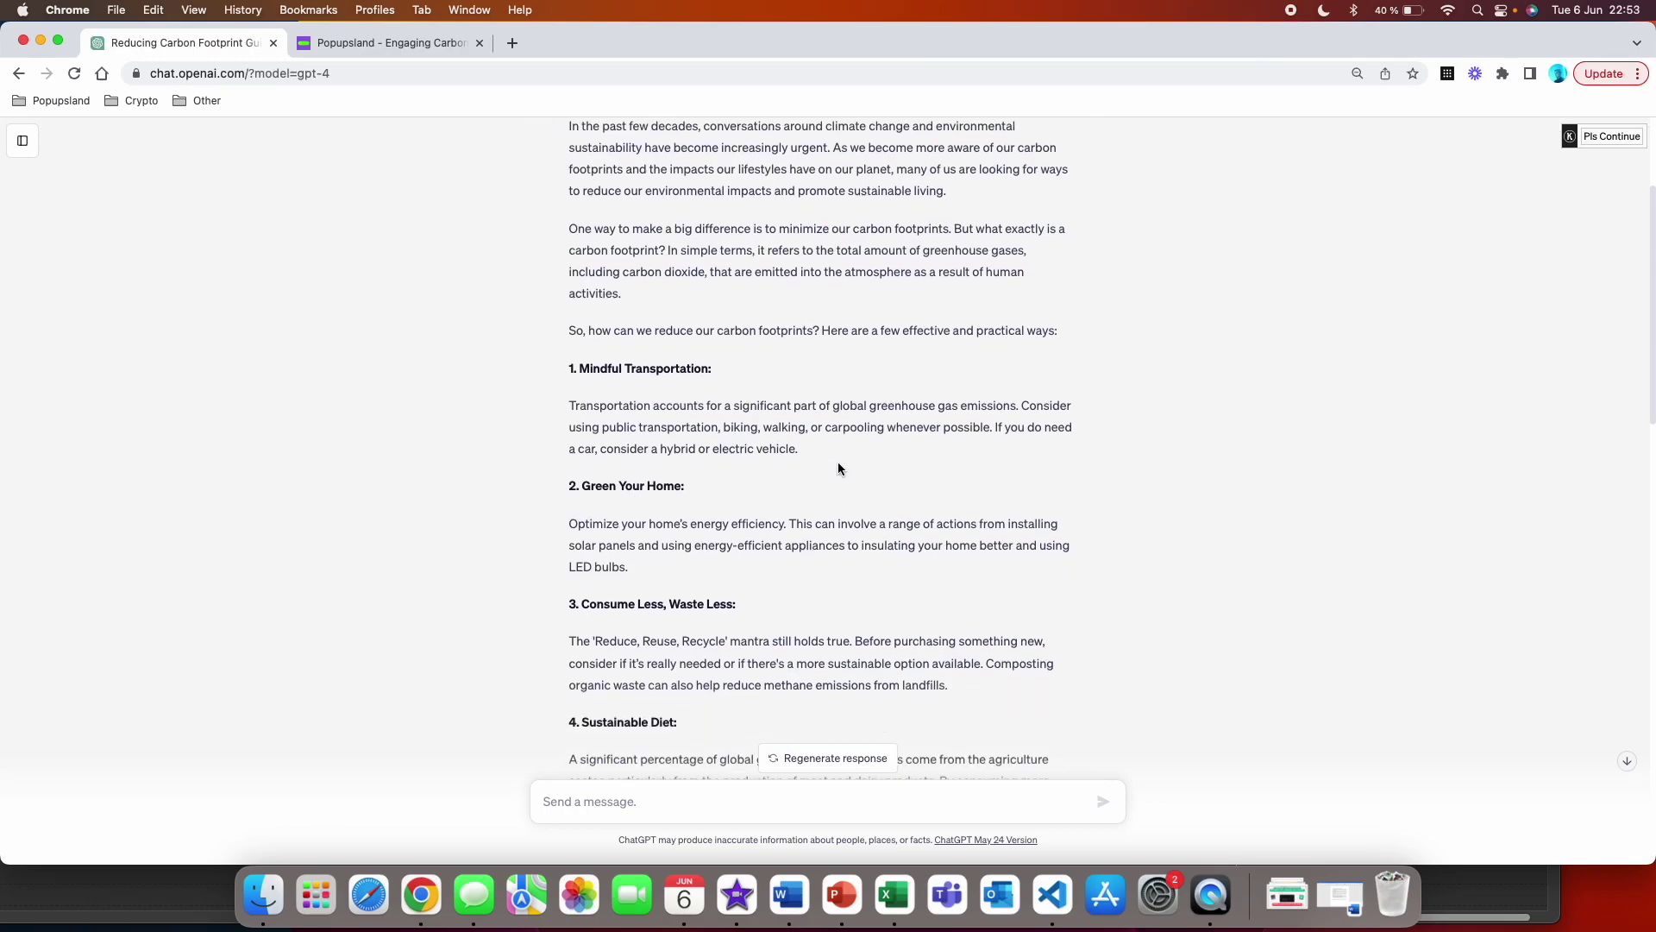
scroll(837, 462, down, 2)
scroll(837, 462, down, 1)
scroll(836, 464, down, 1)
scroll(836, 460, down, 1)
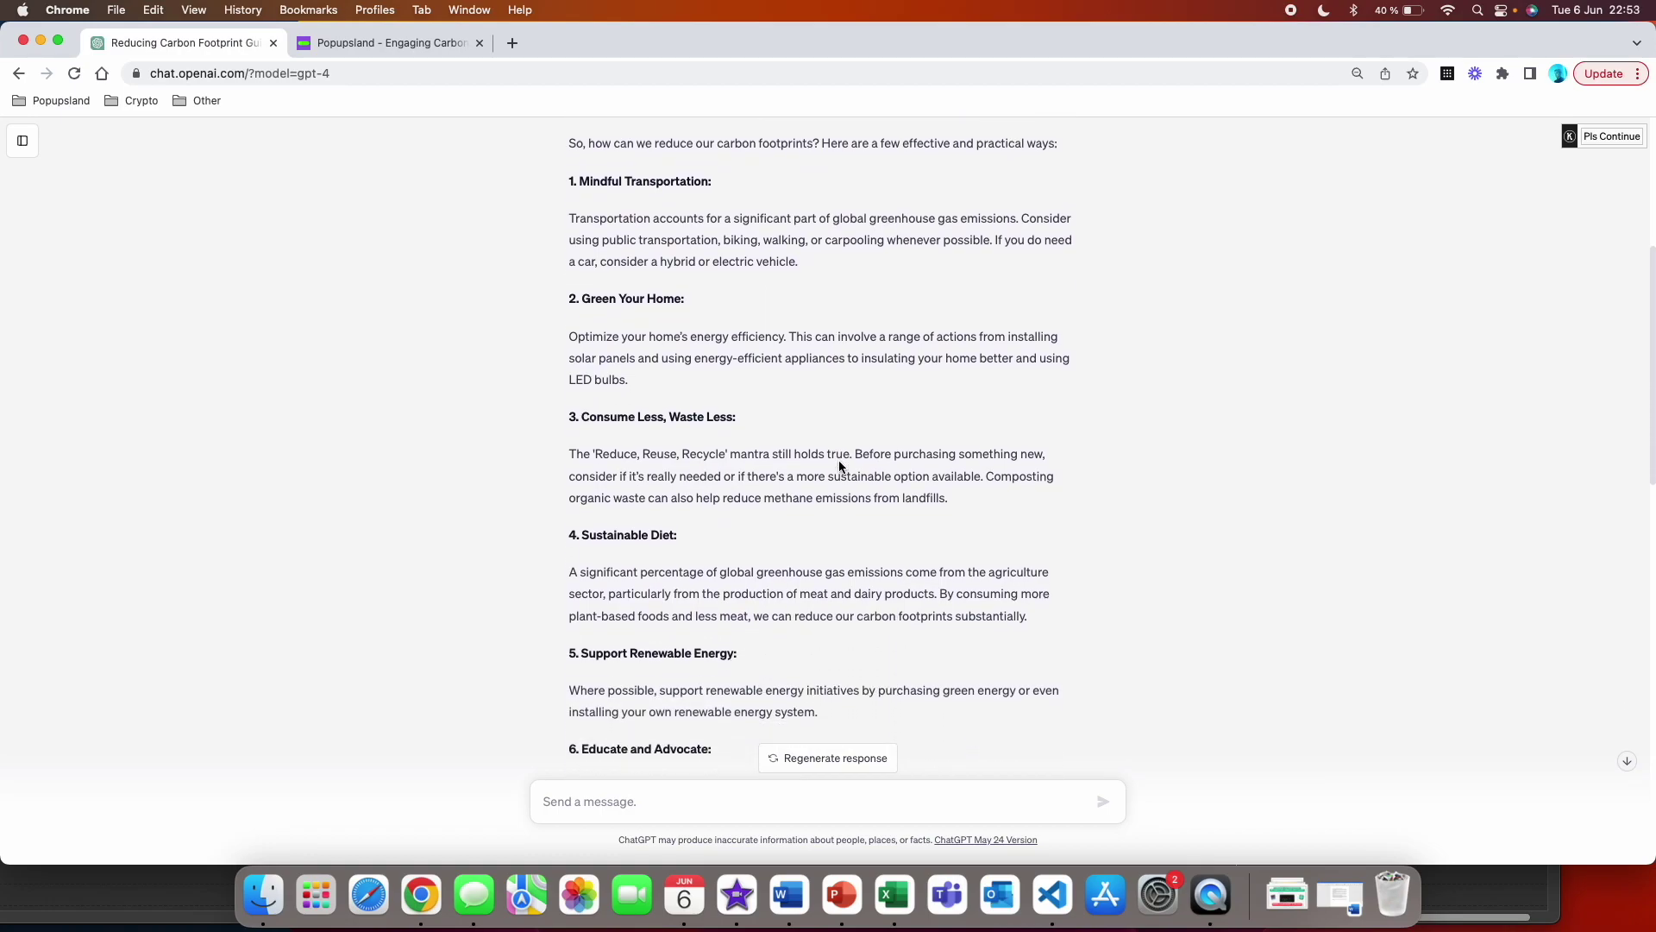
scroll(837, 461, down, 1)
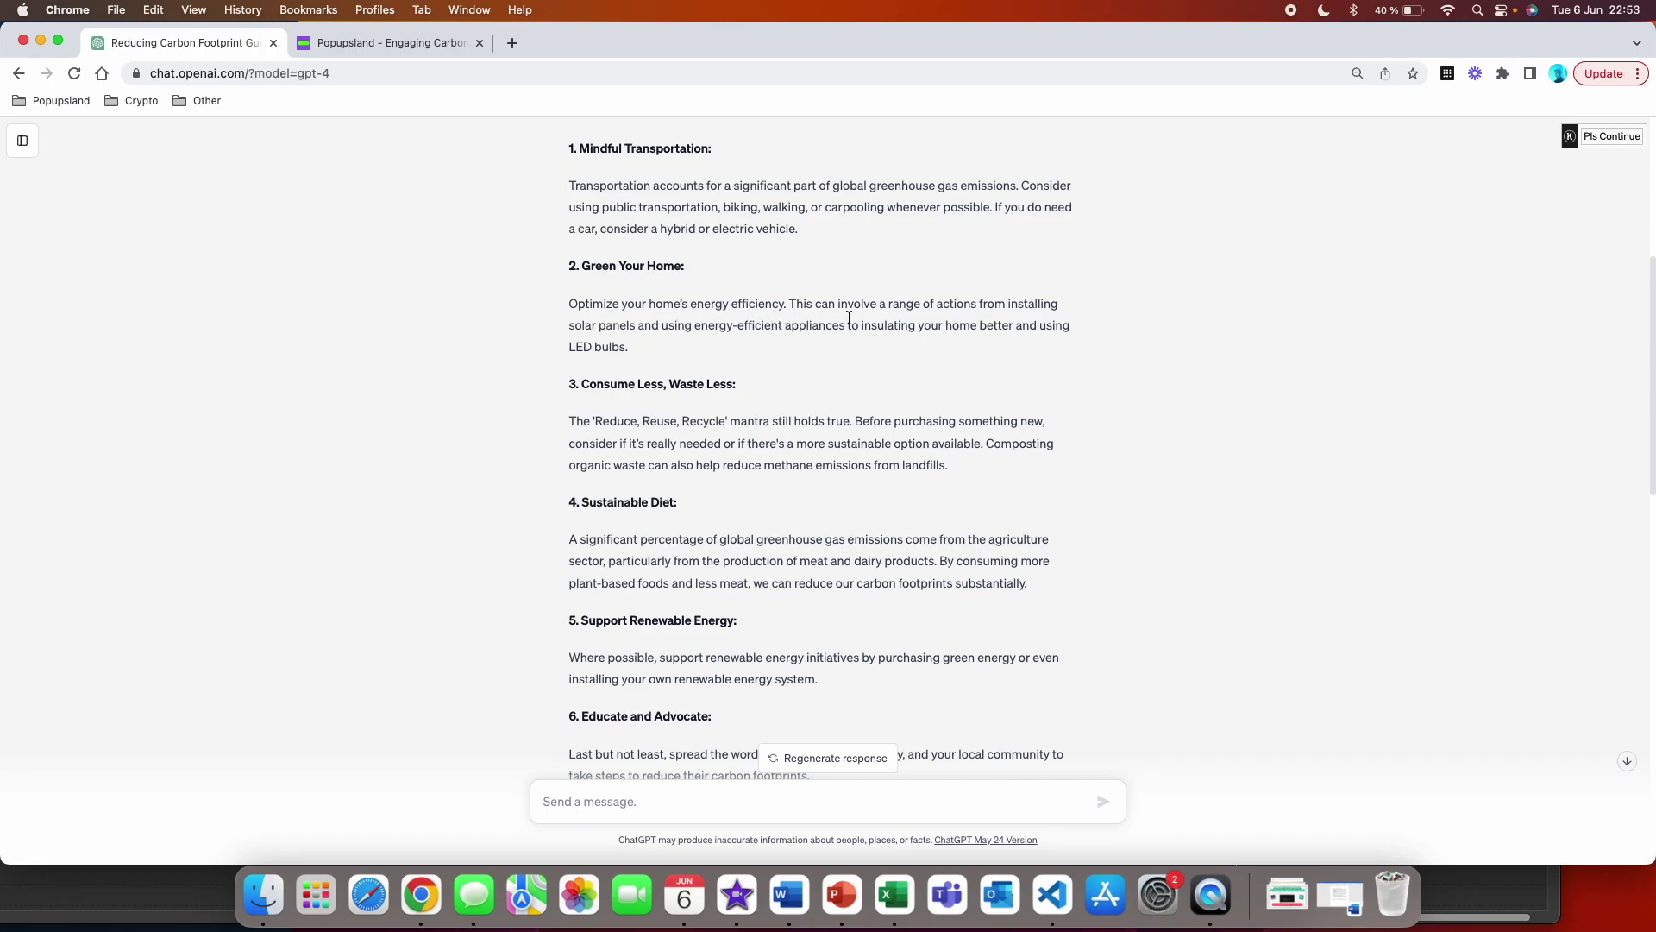
scroll(903, 319, down, 3)
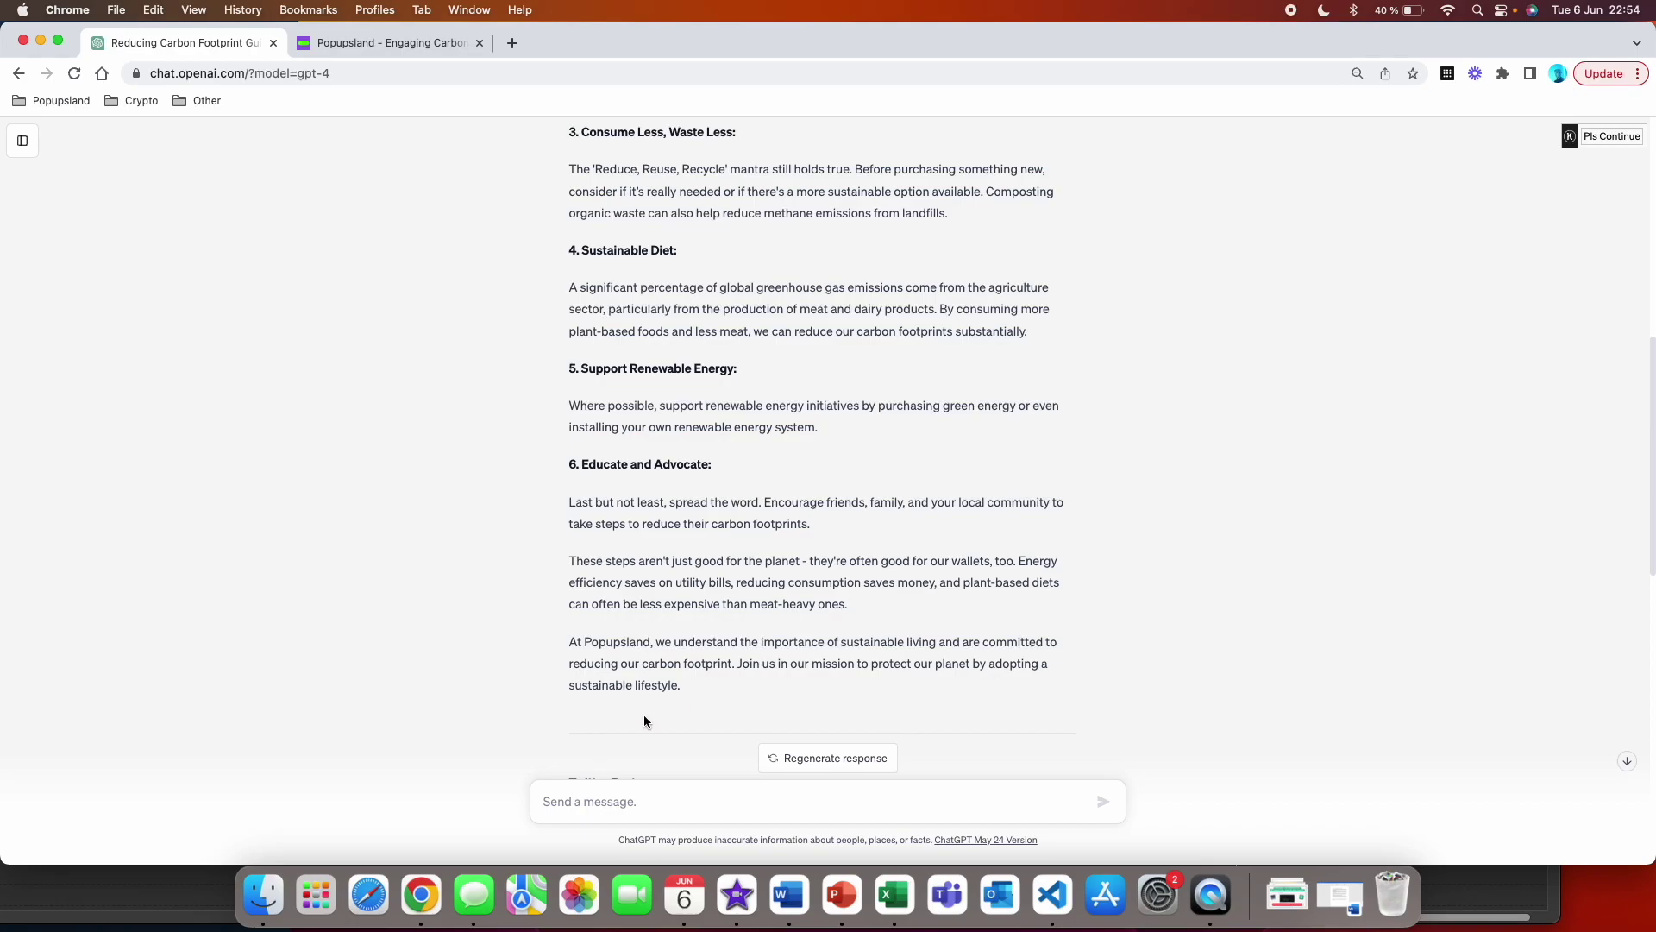
scroll(845, 711, up, 20)
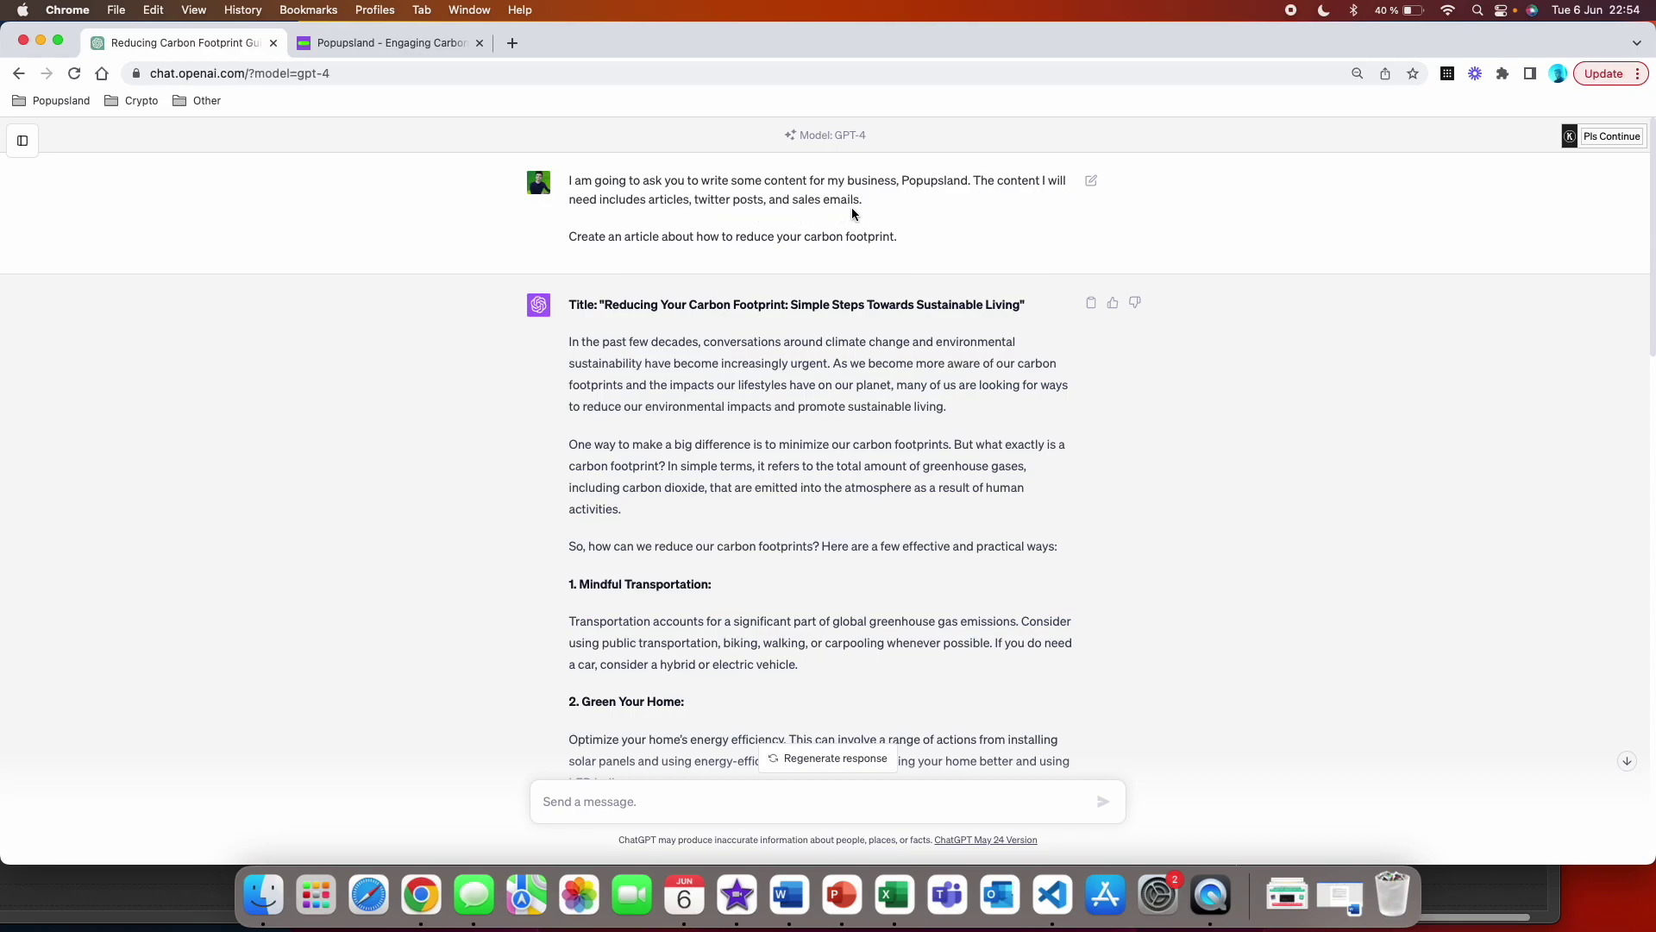
scroll(851, 361, down, 5)
scroll(851, 361, down, 5)
scroll(851, 362, down, 3)
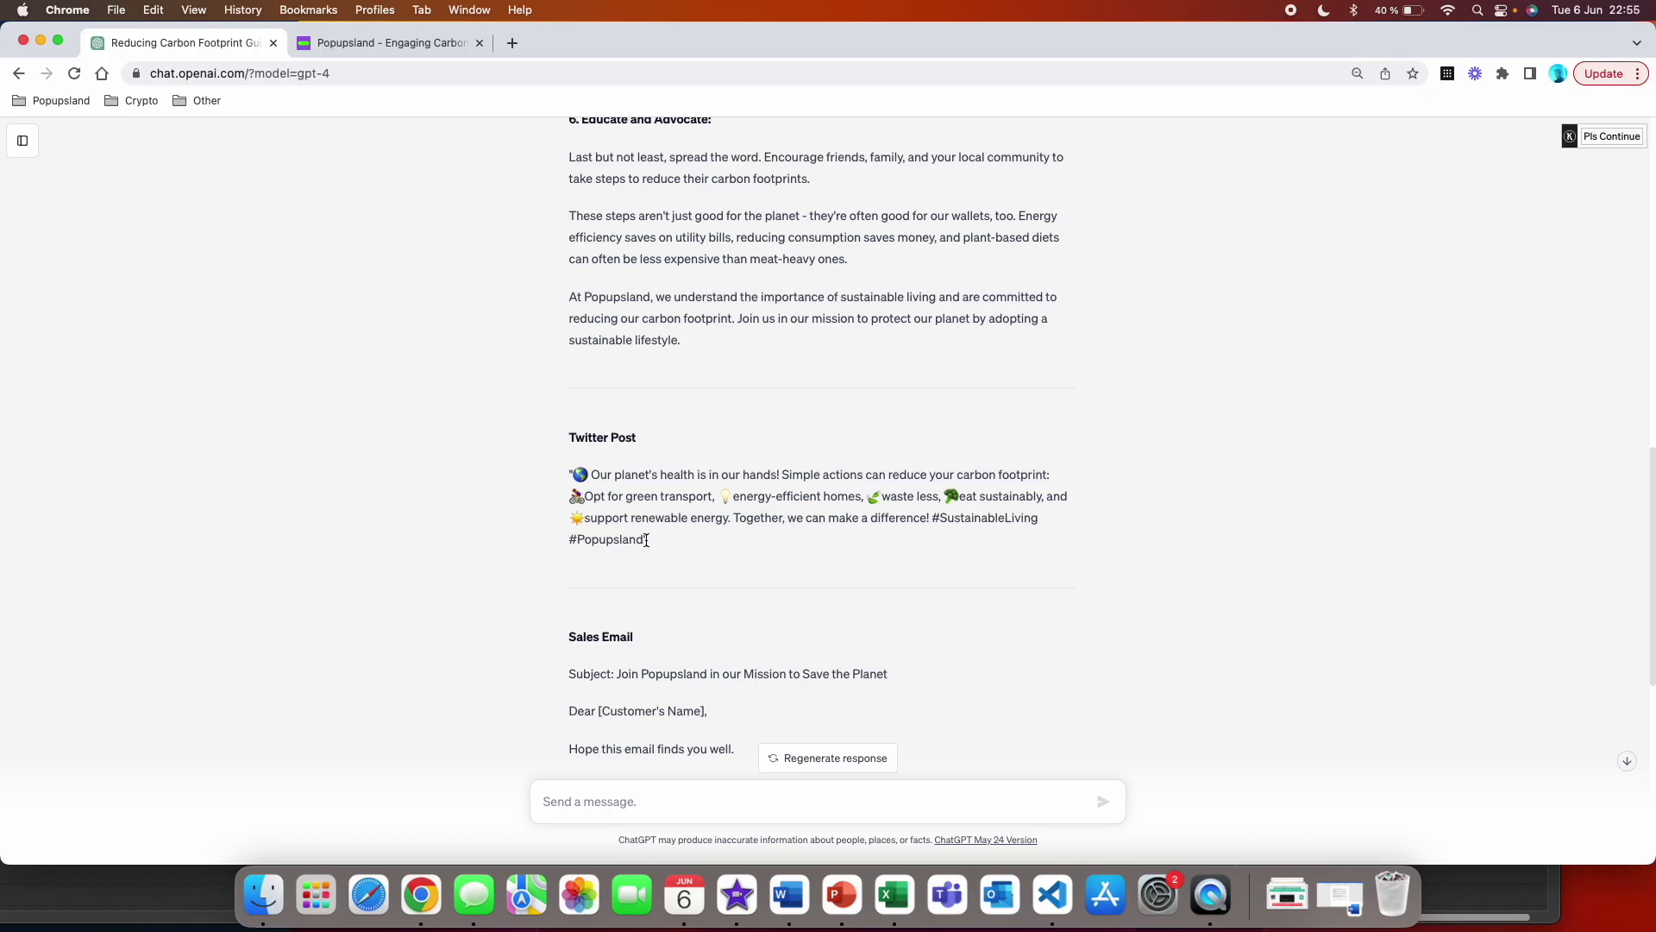
scroll(604, 547, down, 5)
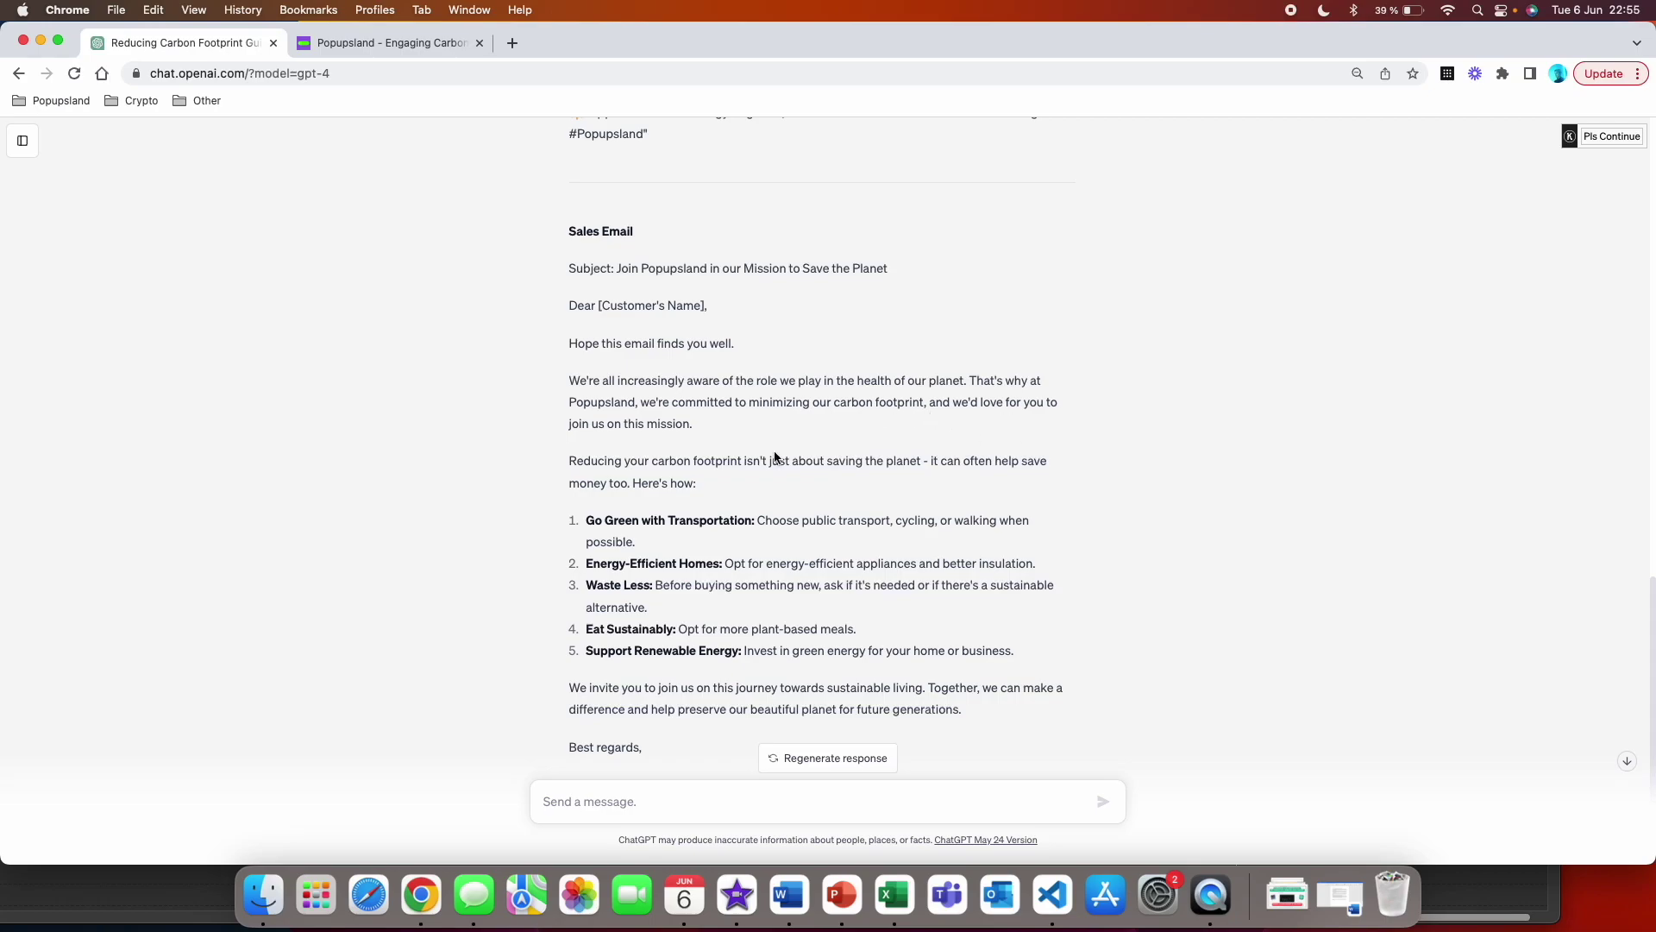
scroll(701, 461, down, 3)
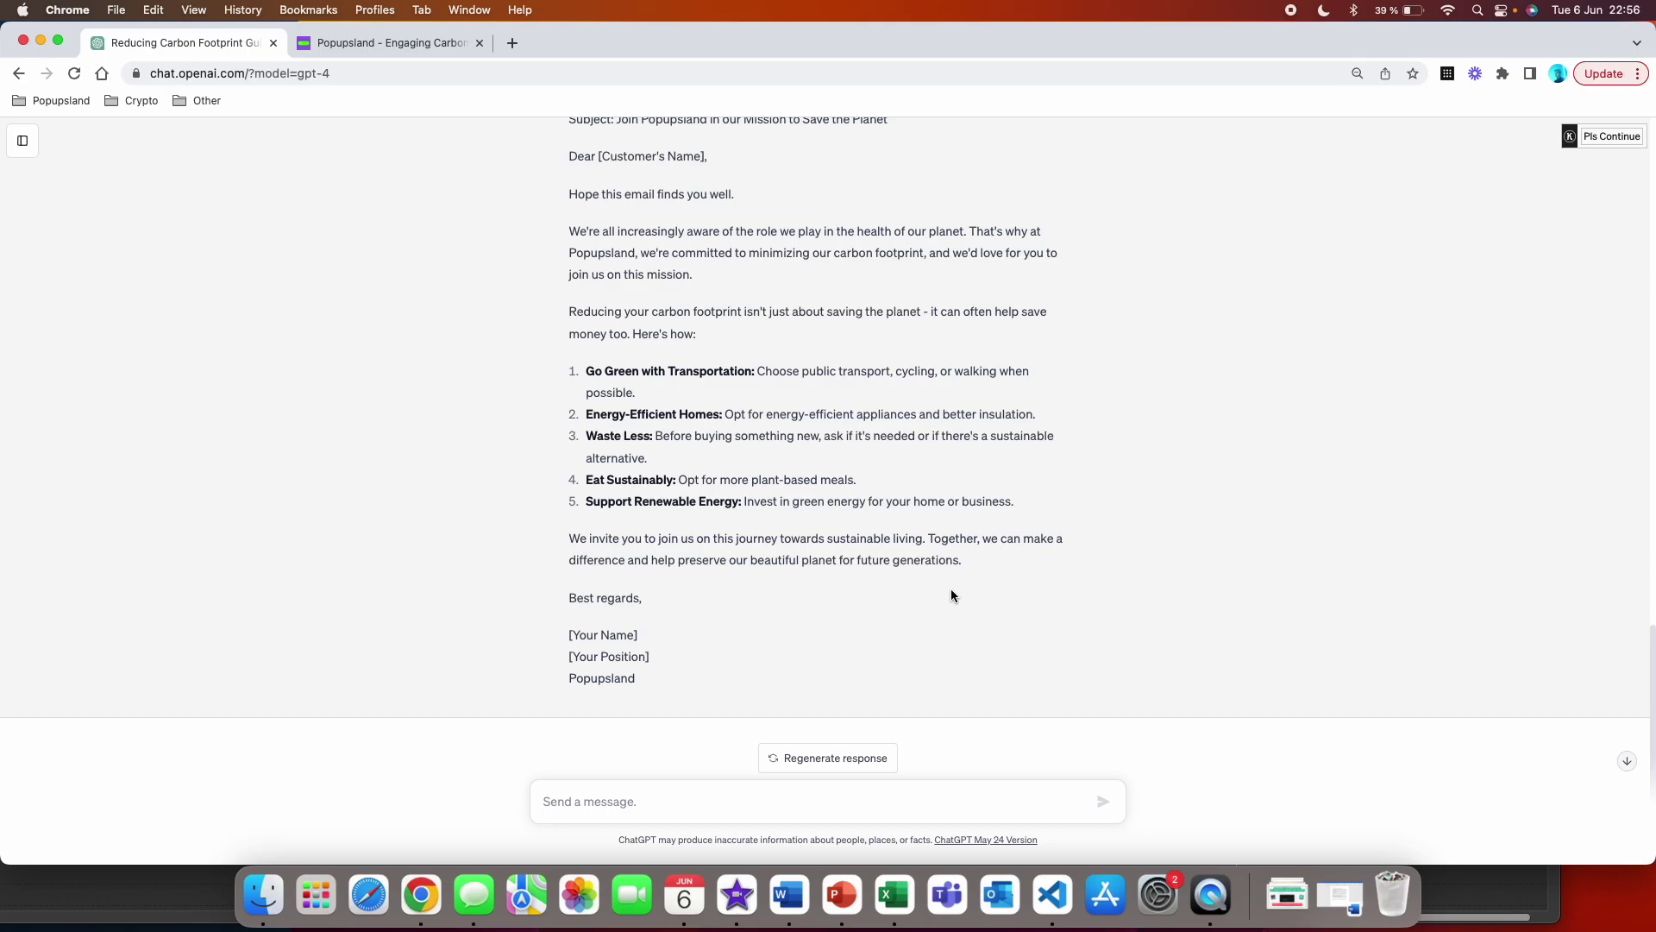
scroll(950, 590, down, 1)
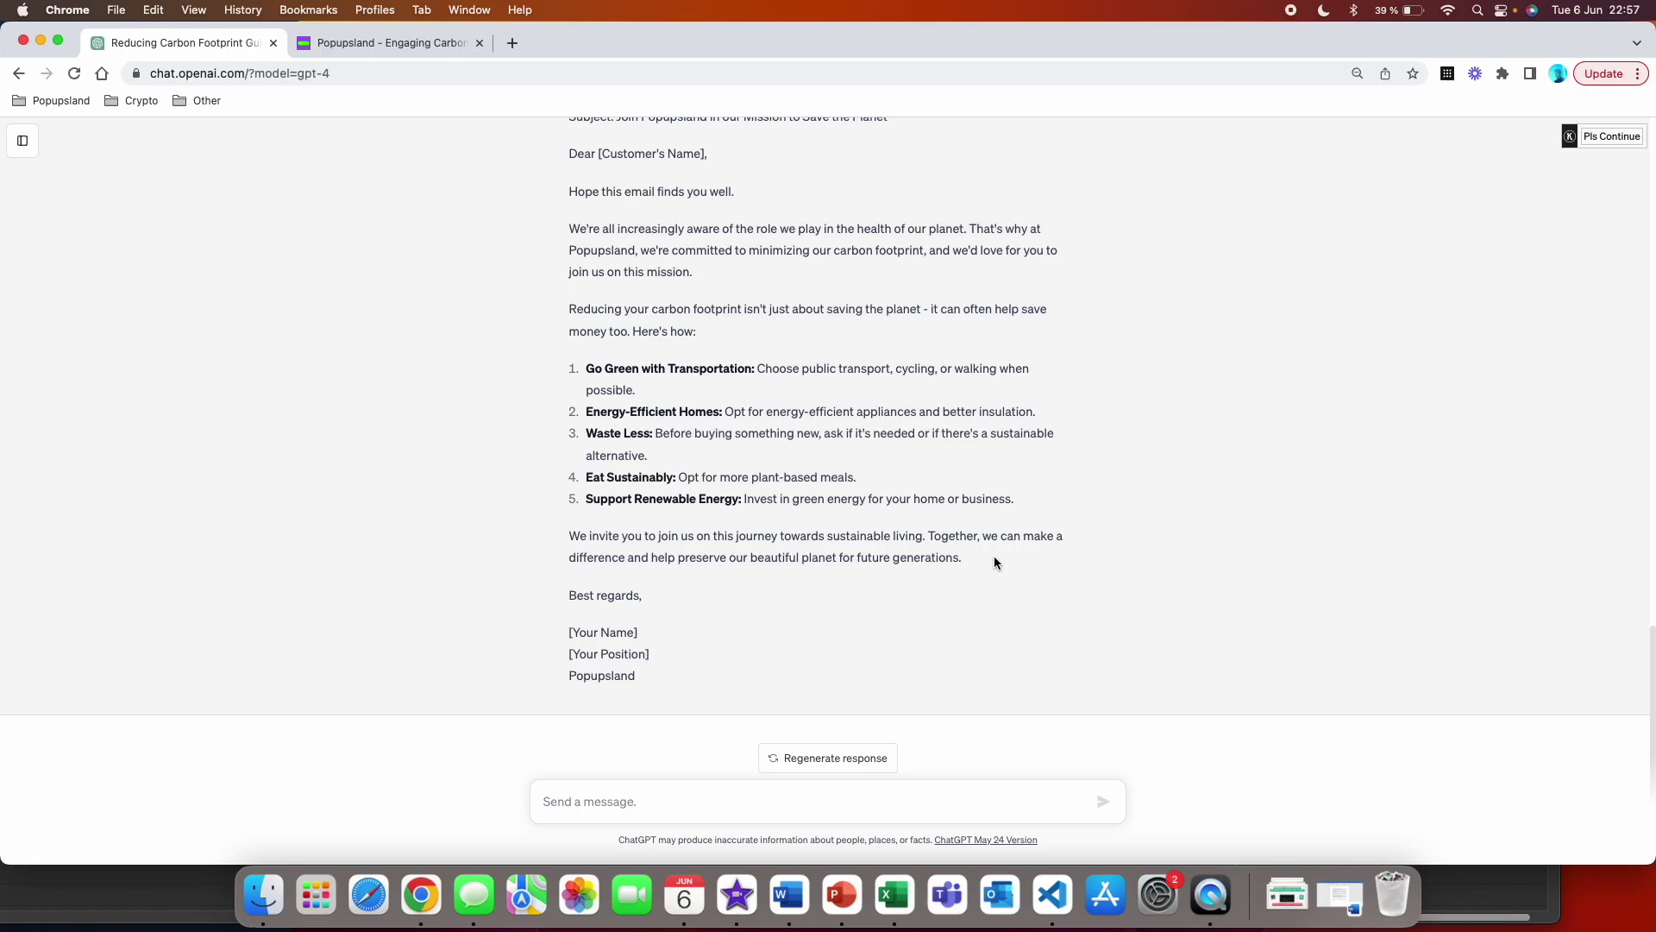
Send a typo-corrected prompt asking ChatGPT to pose 20 business questions first.
text(I am going to ask you to write some content for my business. The content I will need includes articles, twitter posts, and sales emails. Before you write these, I wan you to fully understand my business and customers.  Ask me at least 20 questions about my business, customers, target audience, or anything else you need to complete the task to the best of your ability.)
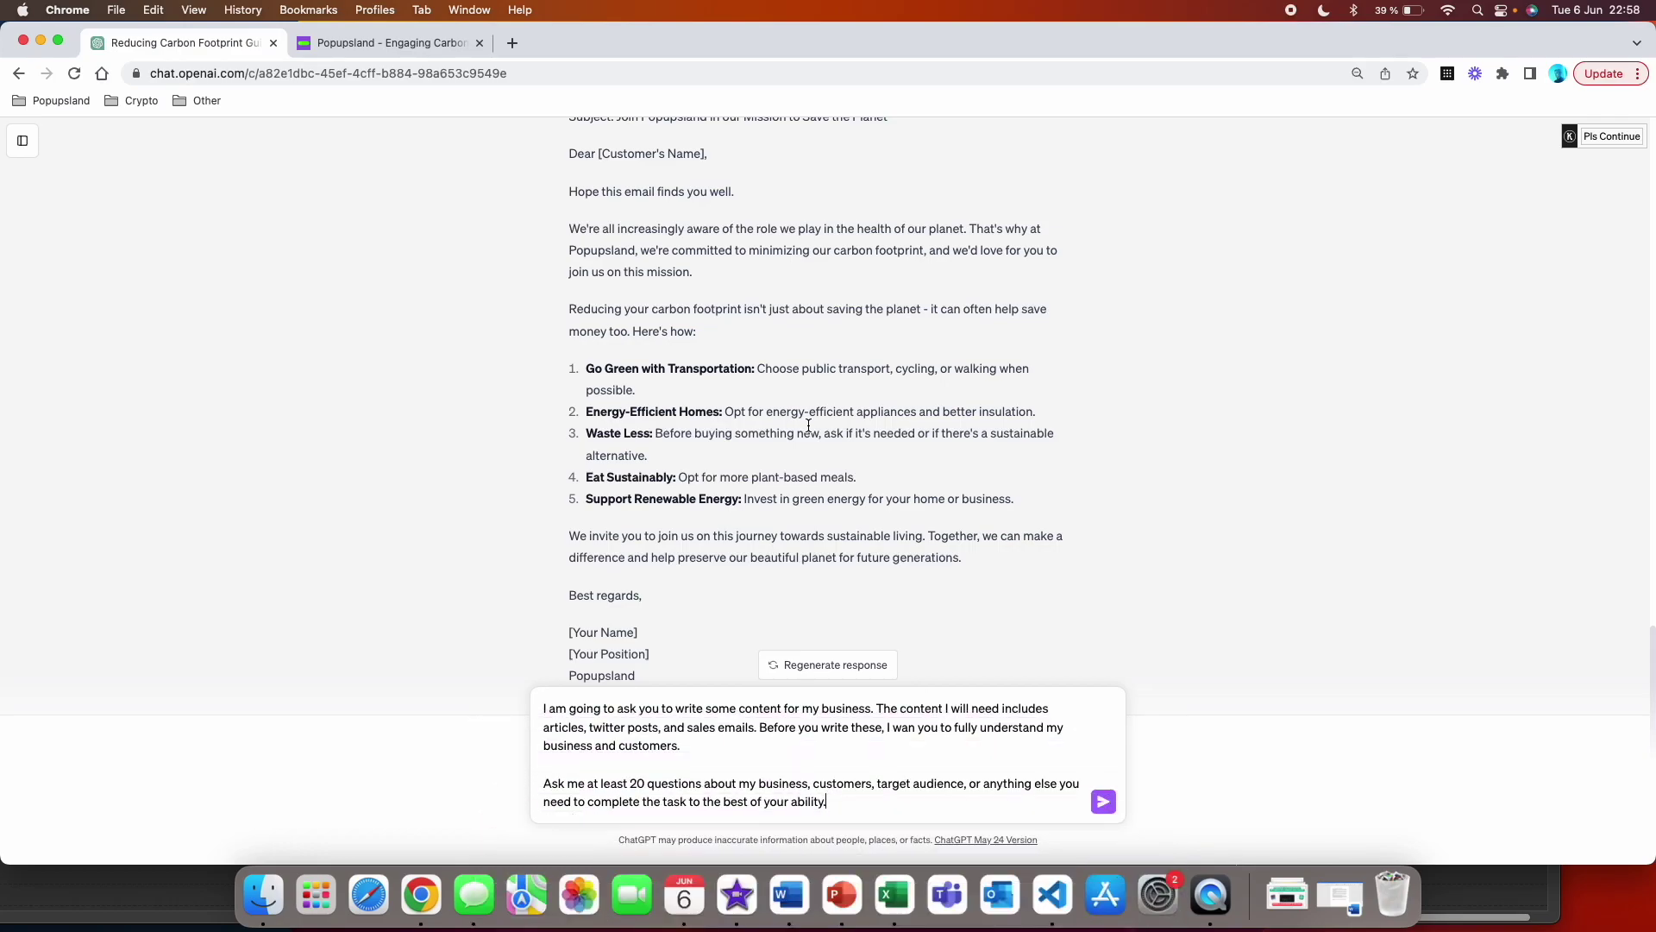
click(917, 727)
text(t)
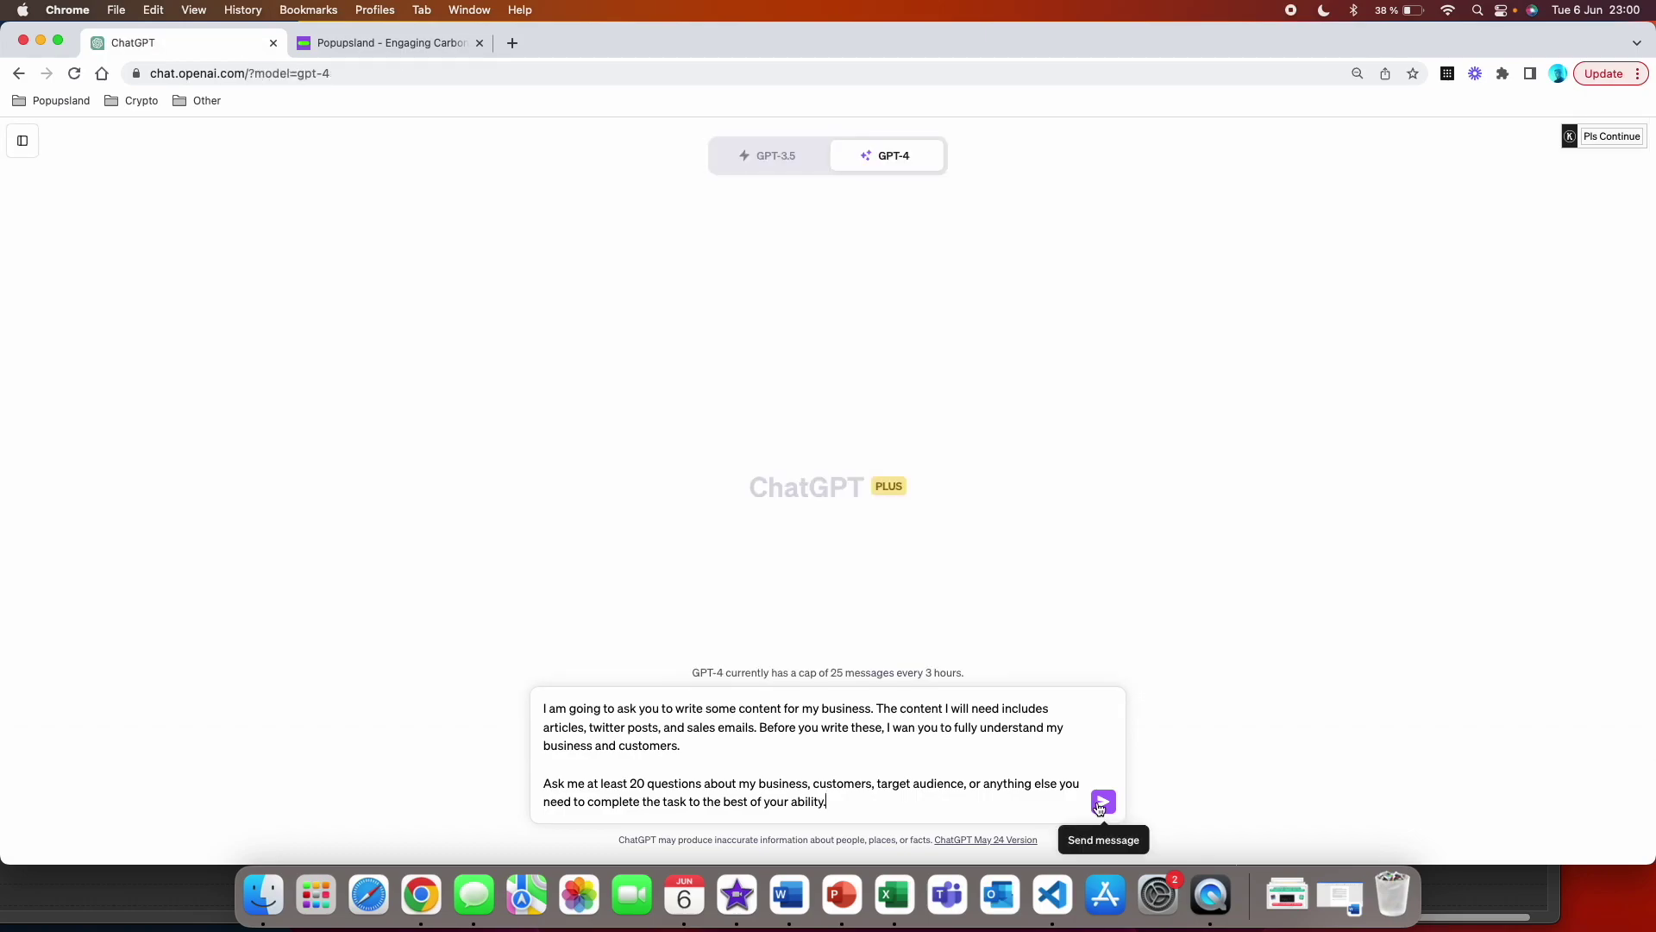
click(1102, 804)
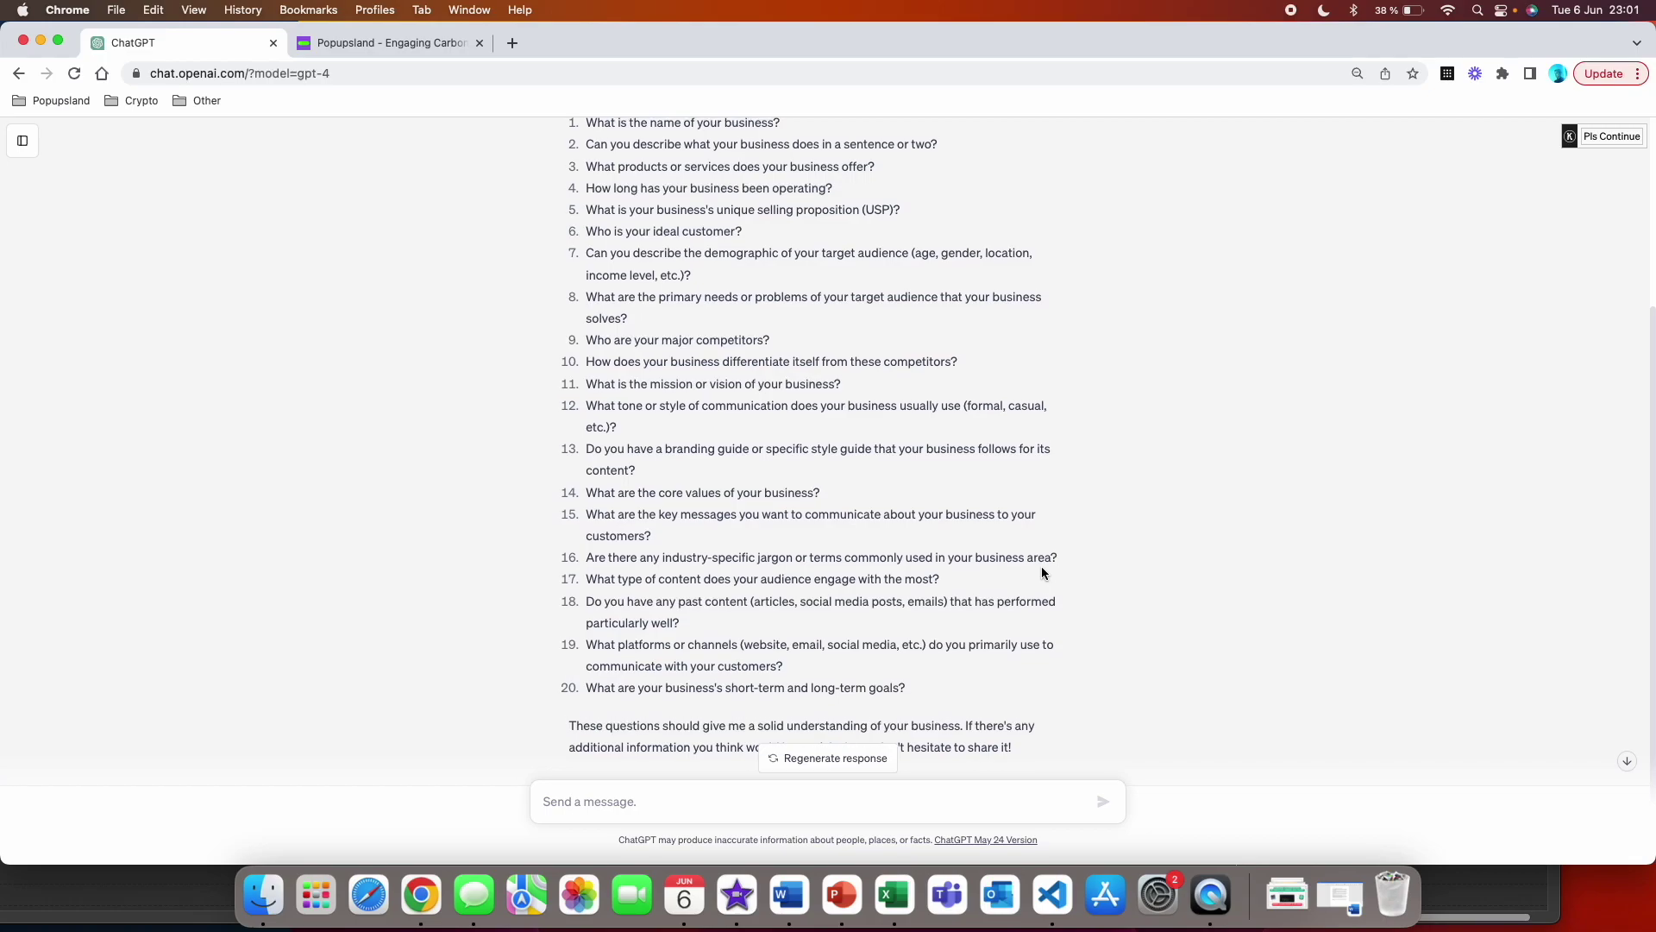
Answer questions 1–20, from 'Popupsland' through the carbon-offsetting popup builder, and send them.
scroll(1042, 572, up, 1)
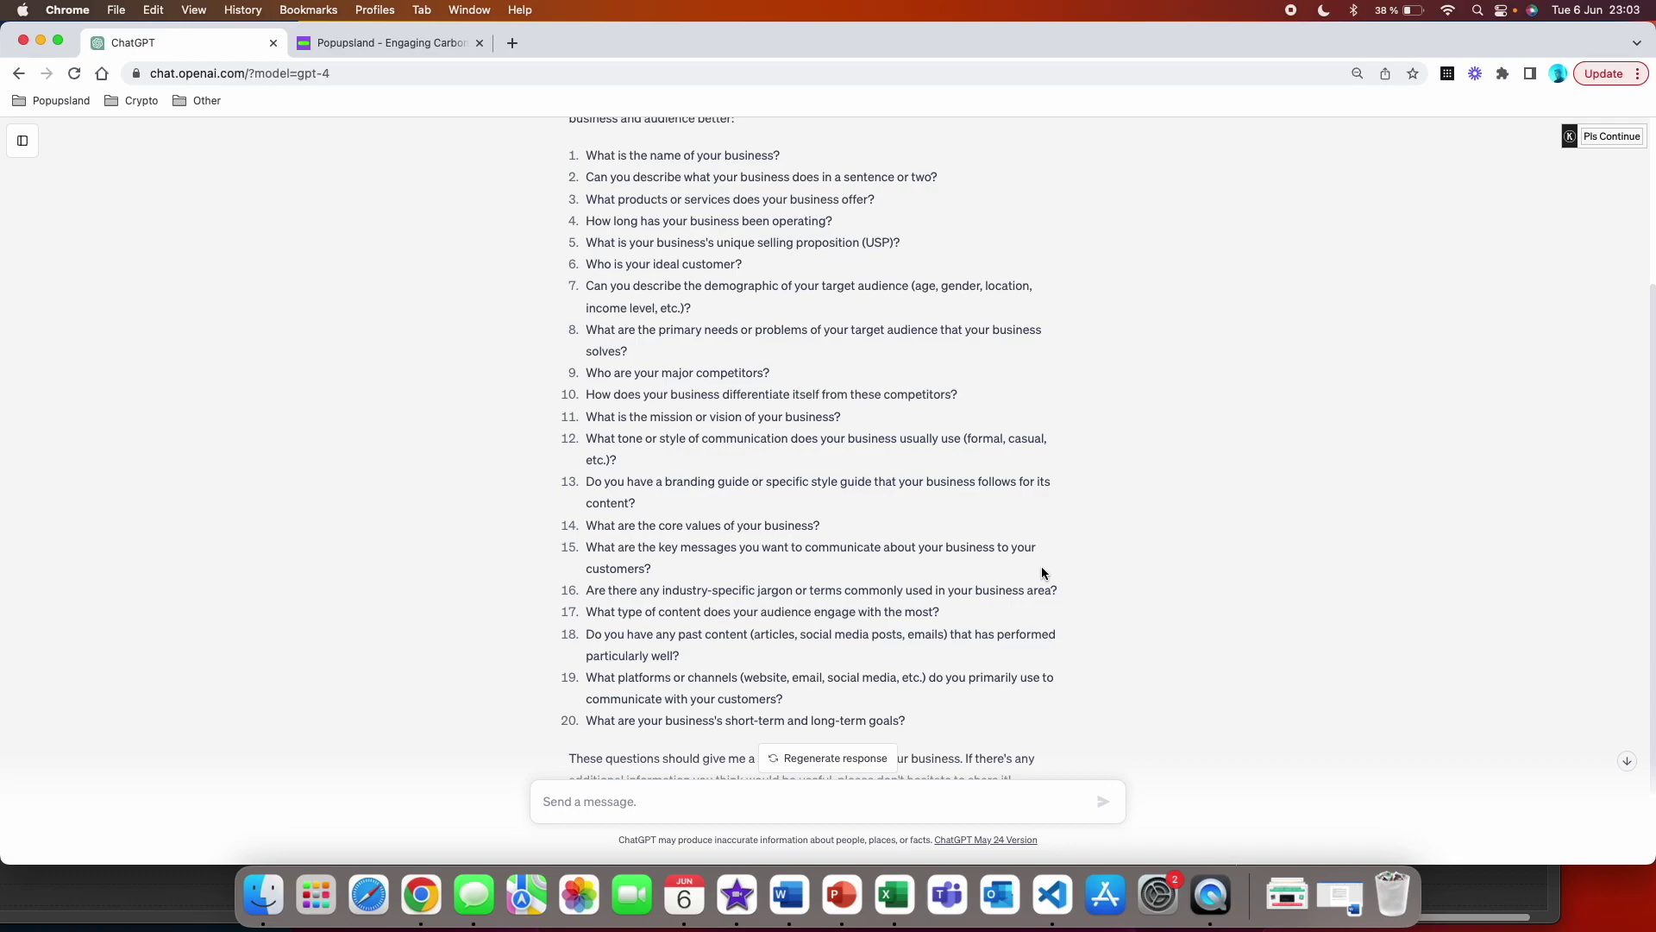
text(1. Popupsland)
key(shift+Return)
text(2. )
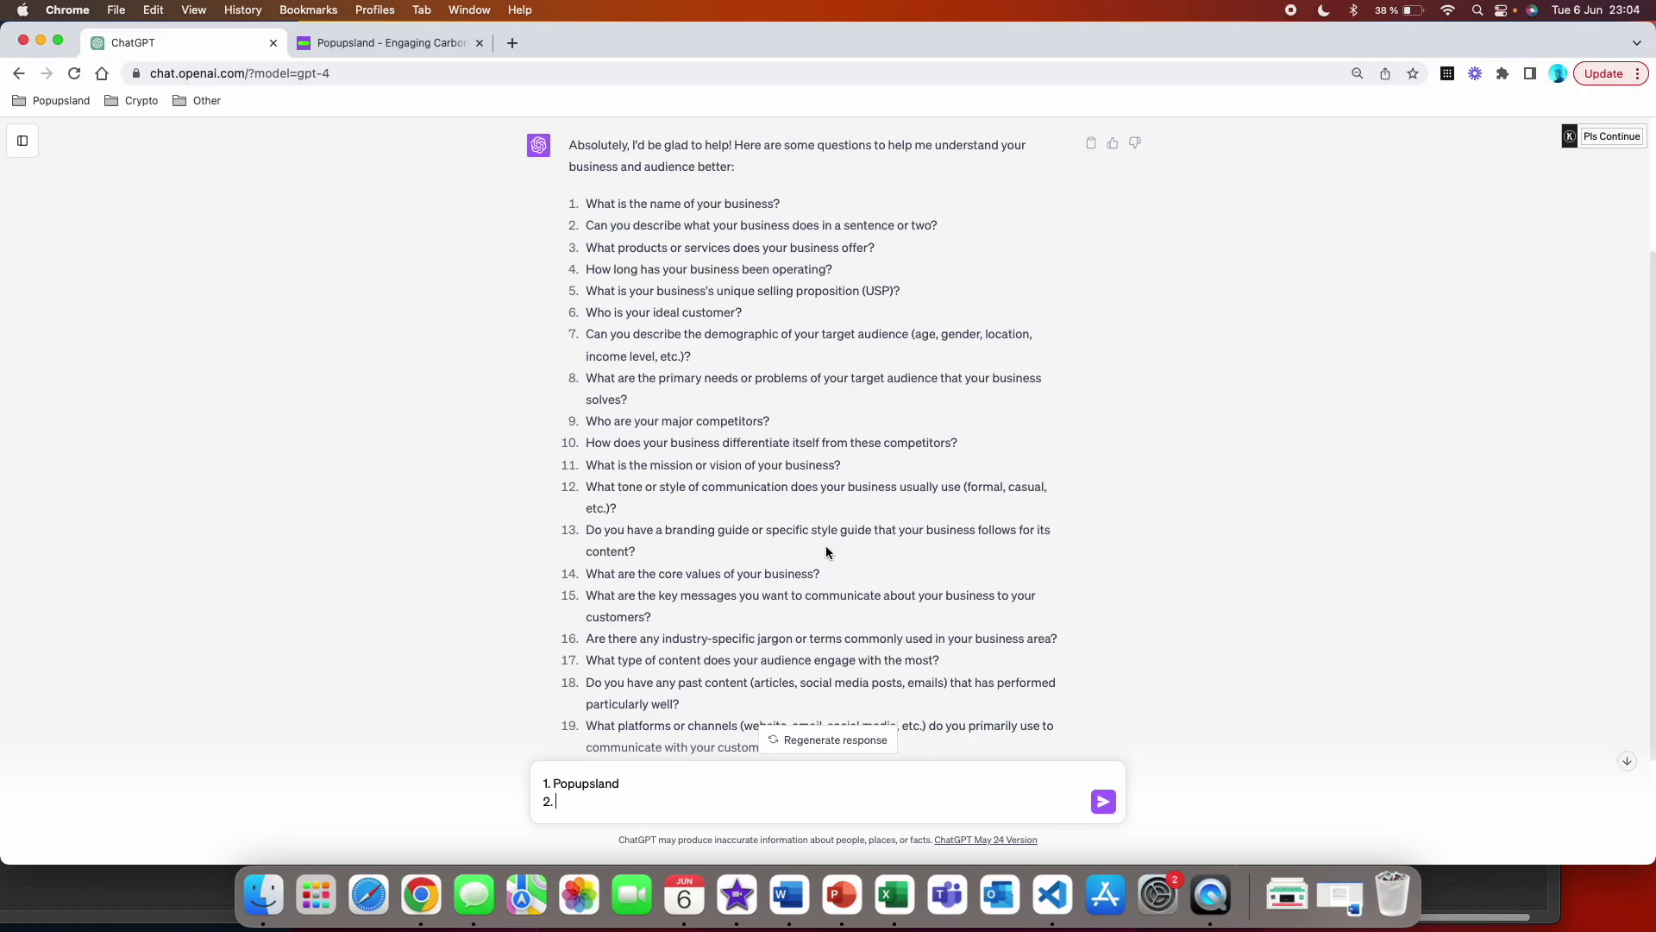
text(Popups builder that offsets carbon for you when you place them on your website, which also collects leads, engages users, and)
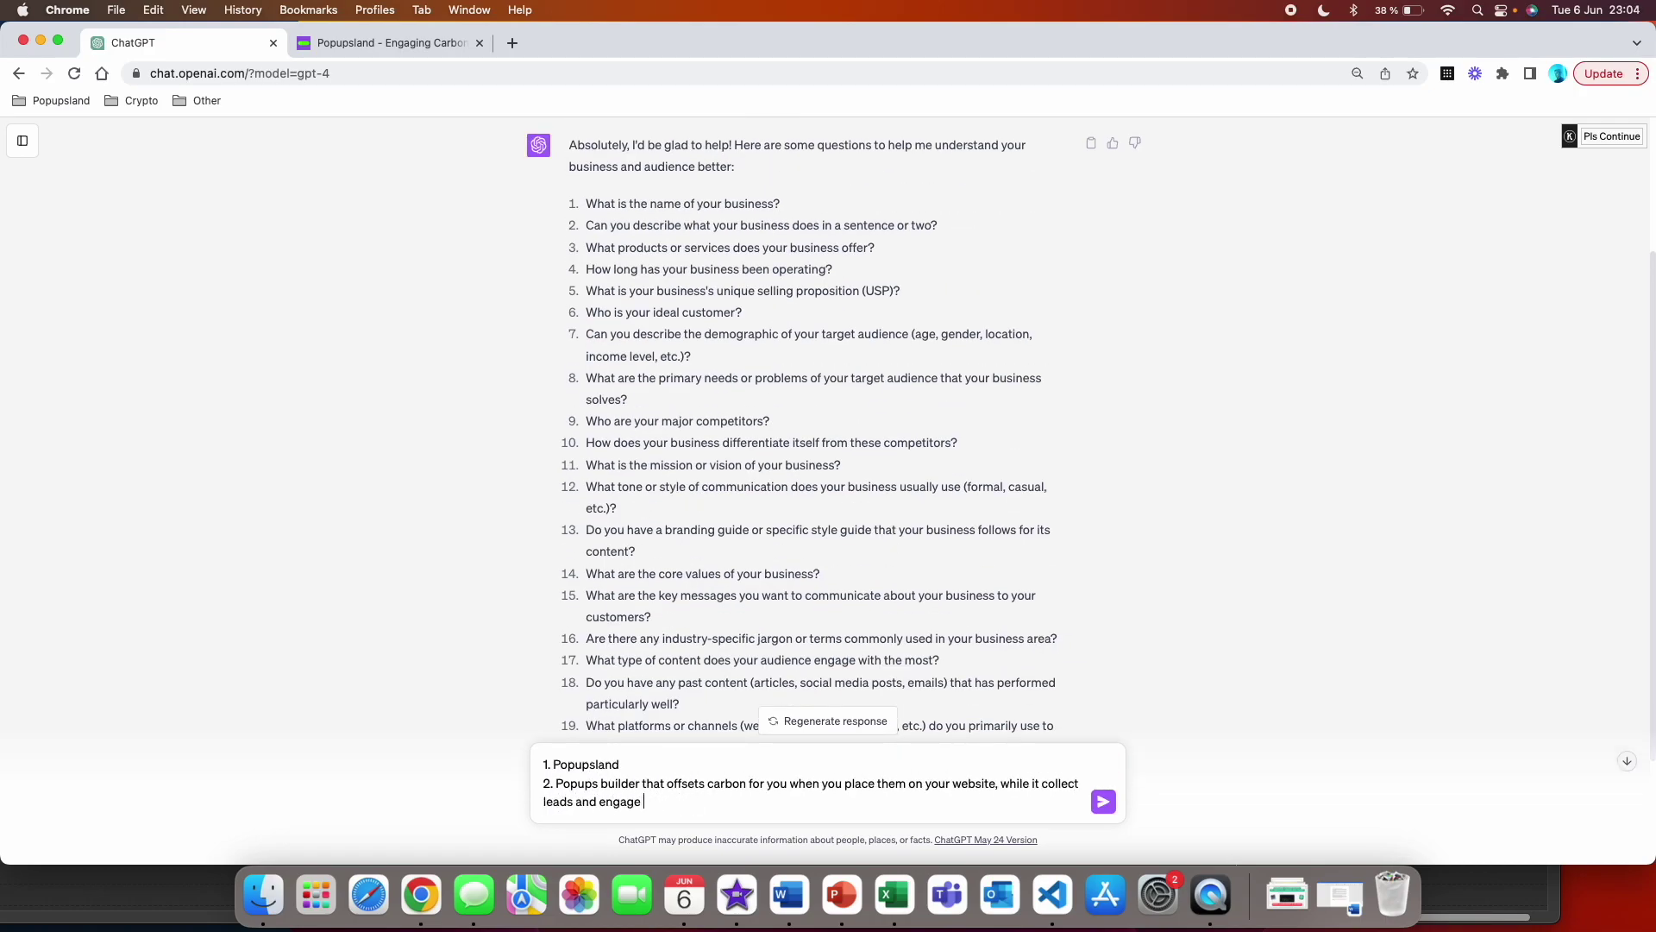
text( 3. Its a subscription for a popup builder. 4. 2 months 5. Worlds first carbon offsetting popups in the world. 6. Mid size businesses and agencies. 7. 25-50, male, united states, $90,000+ 8. Collecting leads, engaging users on the website and generating eco-friendly credentials for your business automatically as each popup shows a small message: "We reduce our carbon footprint via this popup" to all visitors that see the popup. 9. )
text(Other popup builders, but there is no that offsets carbon automatically too 10. The fact taht the p)
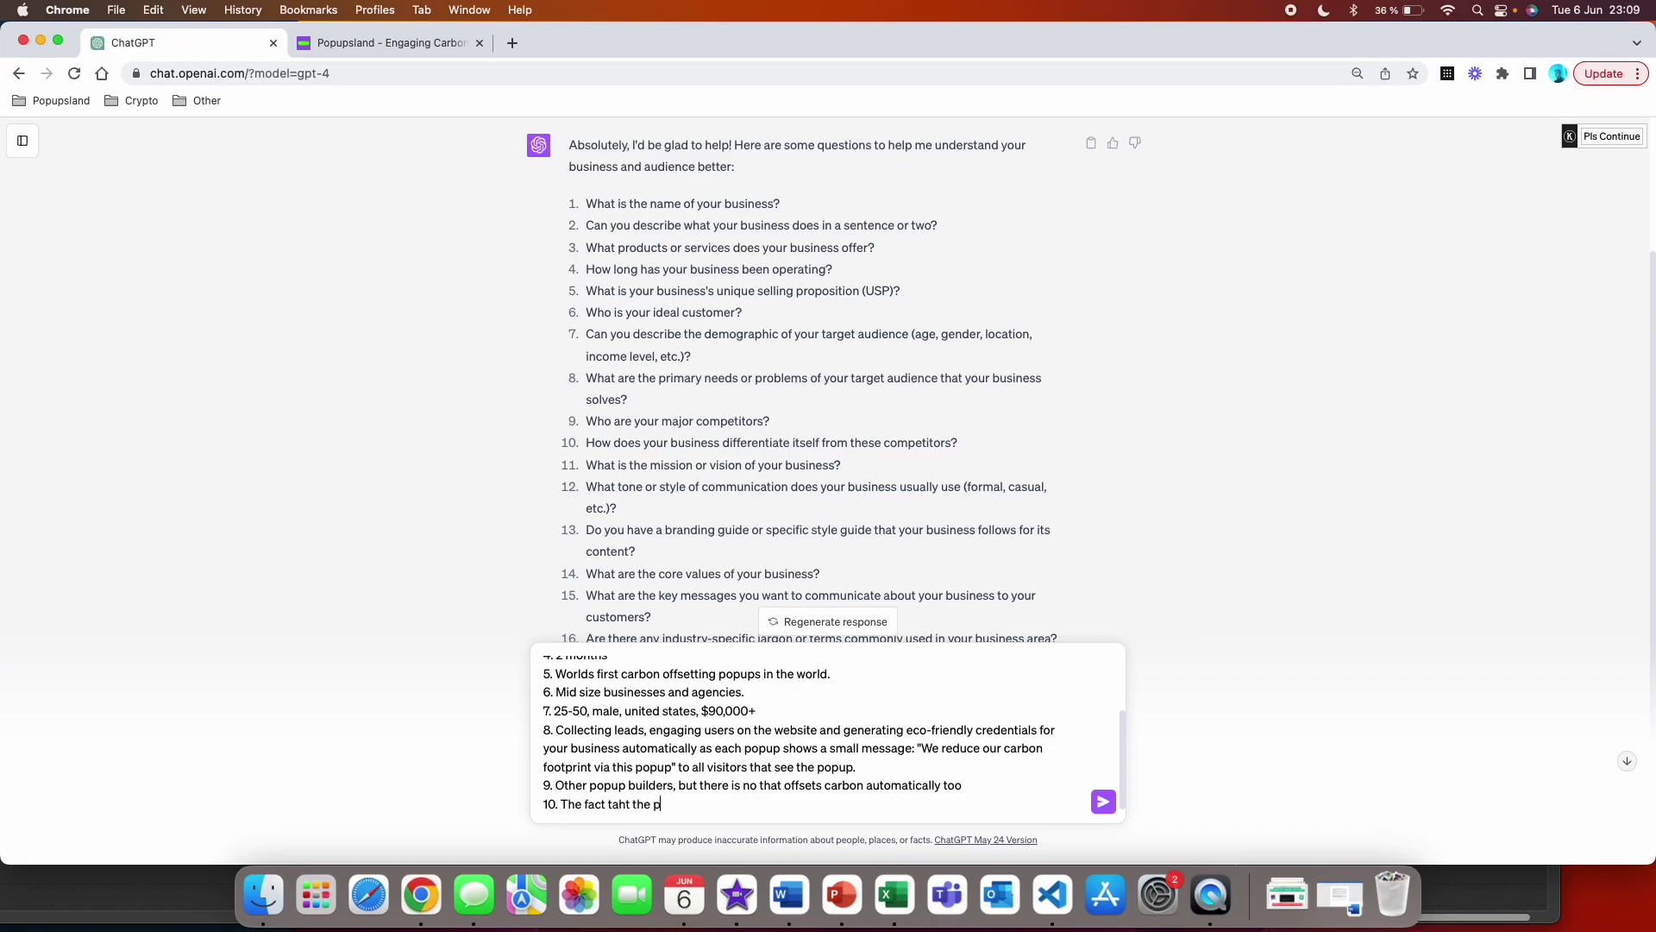
text(opup offsets carbon and creates eco-friendly credentials and green reputation for the business. 11. To make the internet a greener place. 12. casual 13. no 14. carbon footprint reduction, 27+ pre-built popups that can be used immediately, and the easy-of-use)
key(shift+Return)
text(15.)
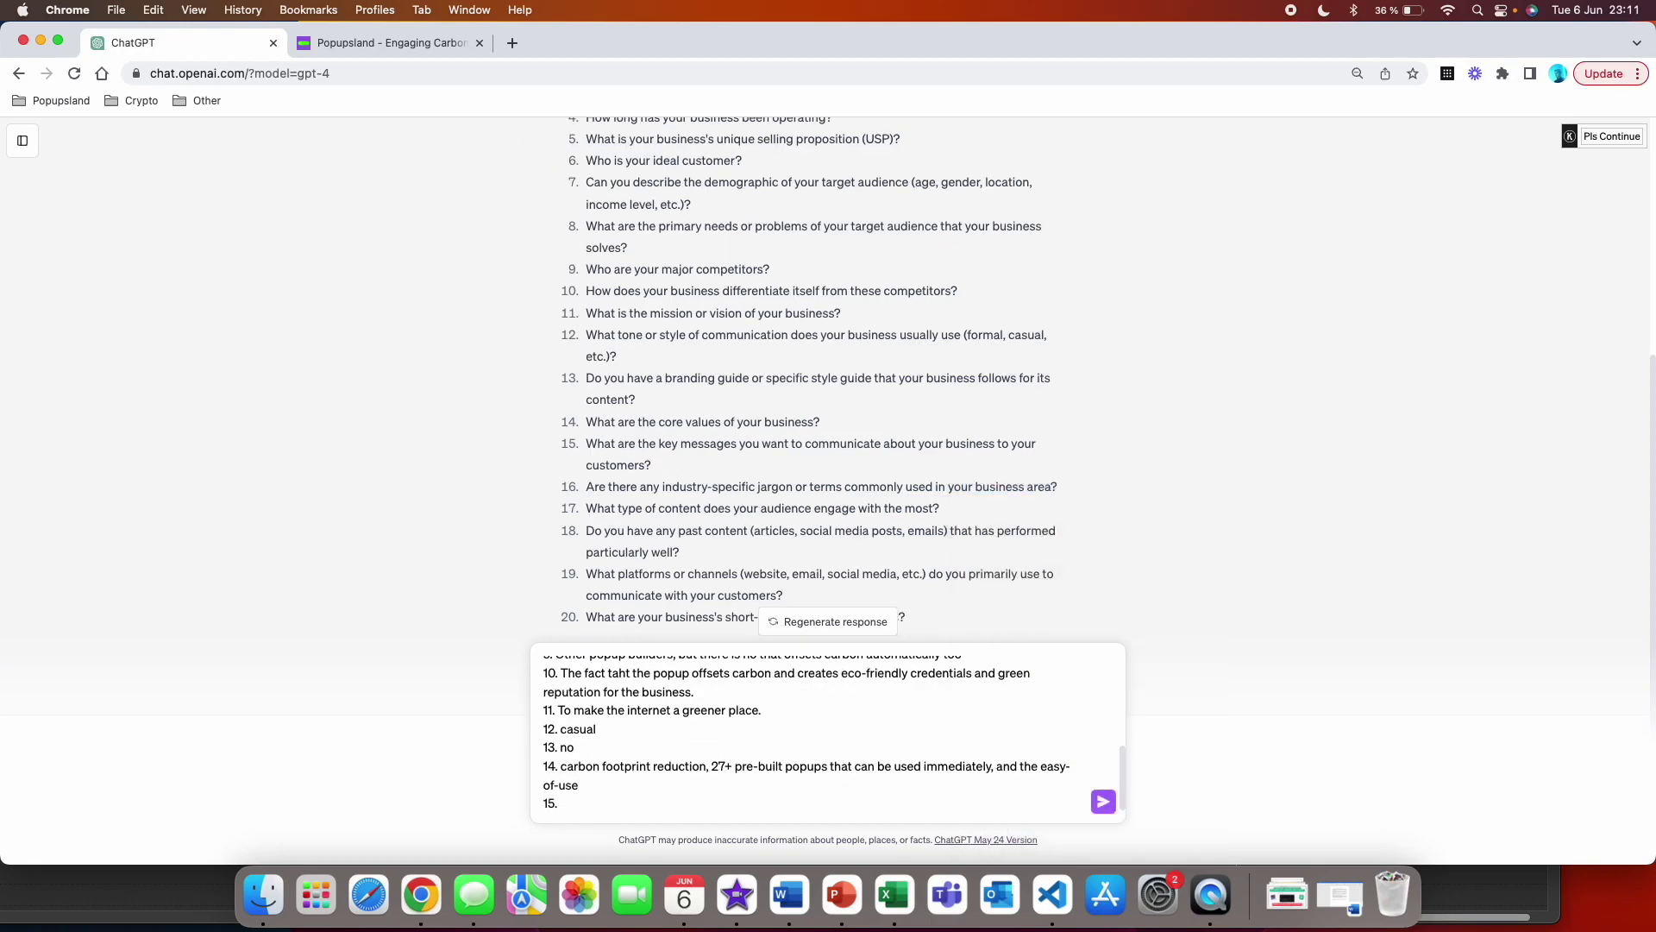
text(carbon footprint reduction, 27+ pre-built popups that can be used immediately, and the easy-of-use)
text(sustainbility, eco-friendliness, and)
scroll(687, 739, up, 15)
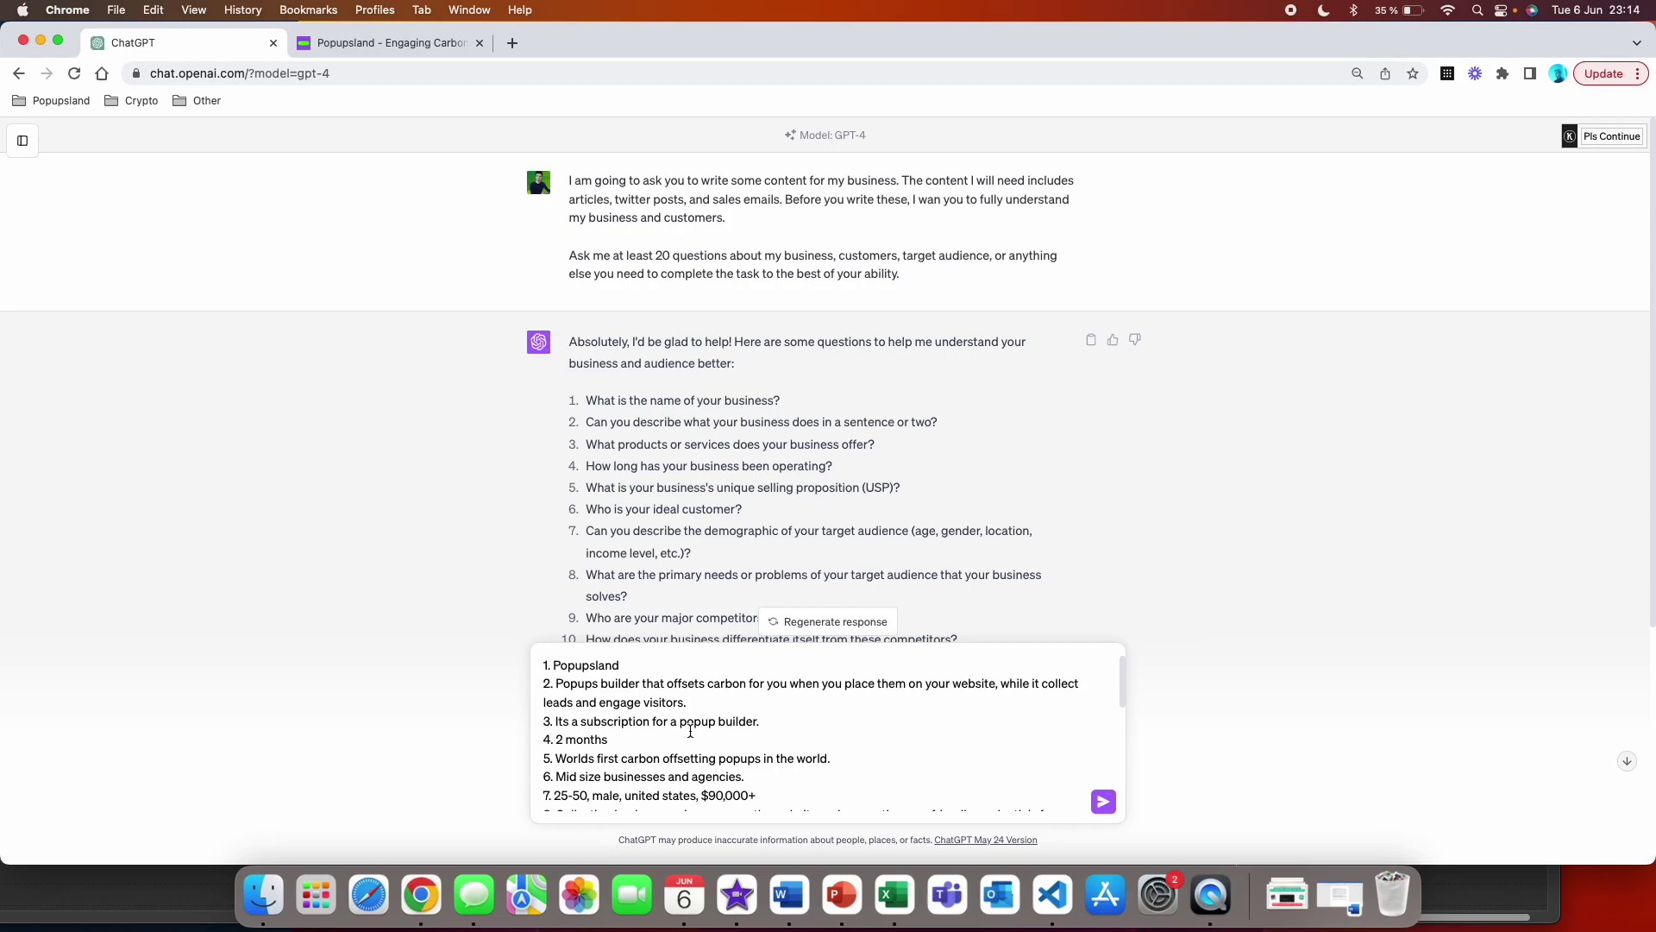
scroll(690, 731, down, 15)
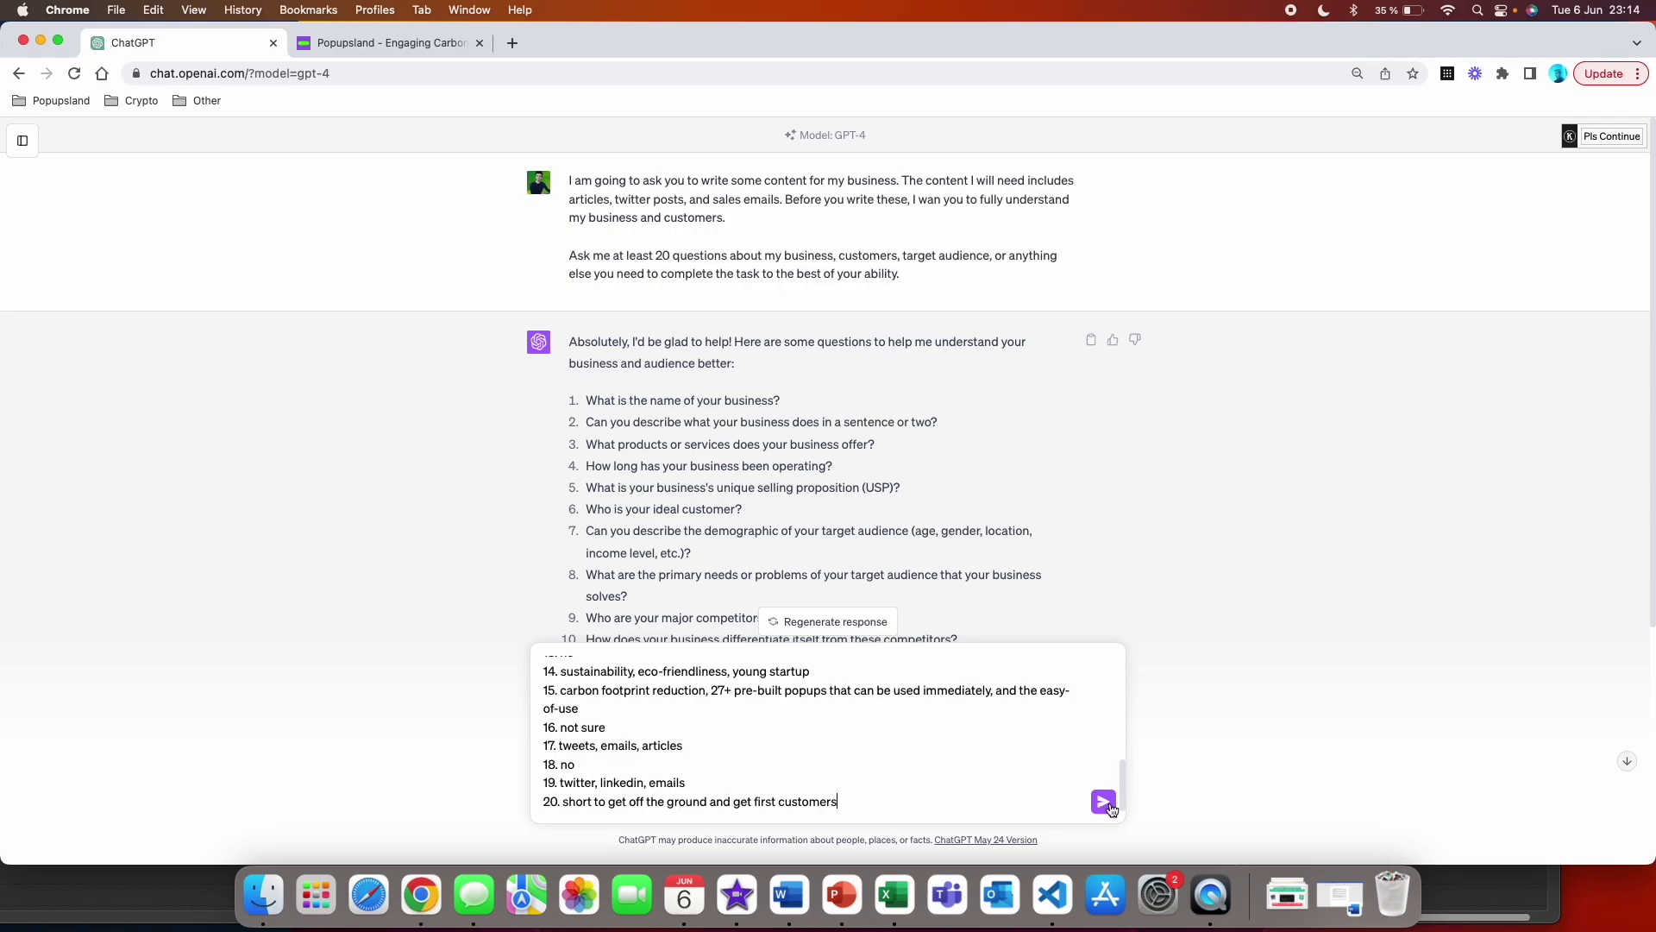
click(1105, 802)
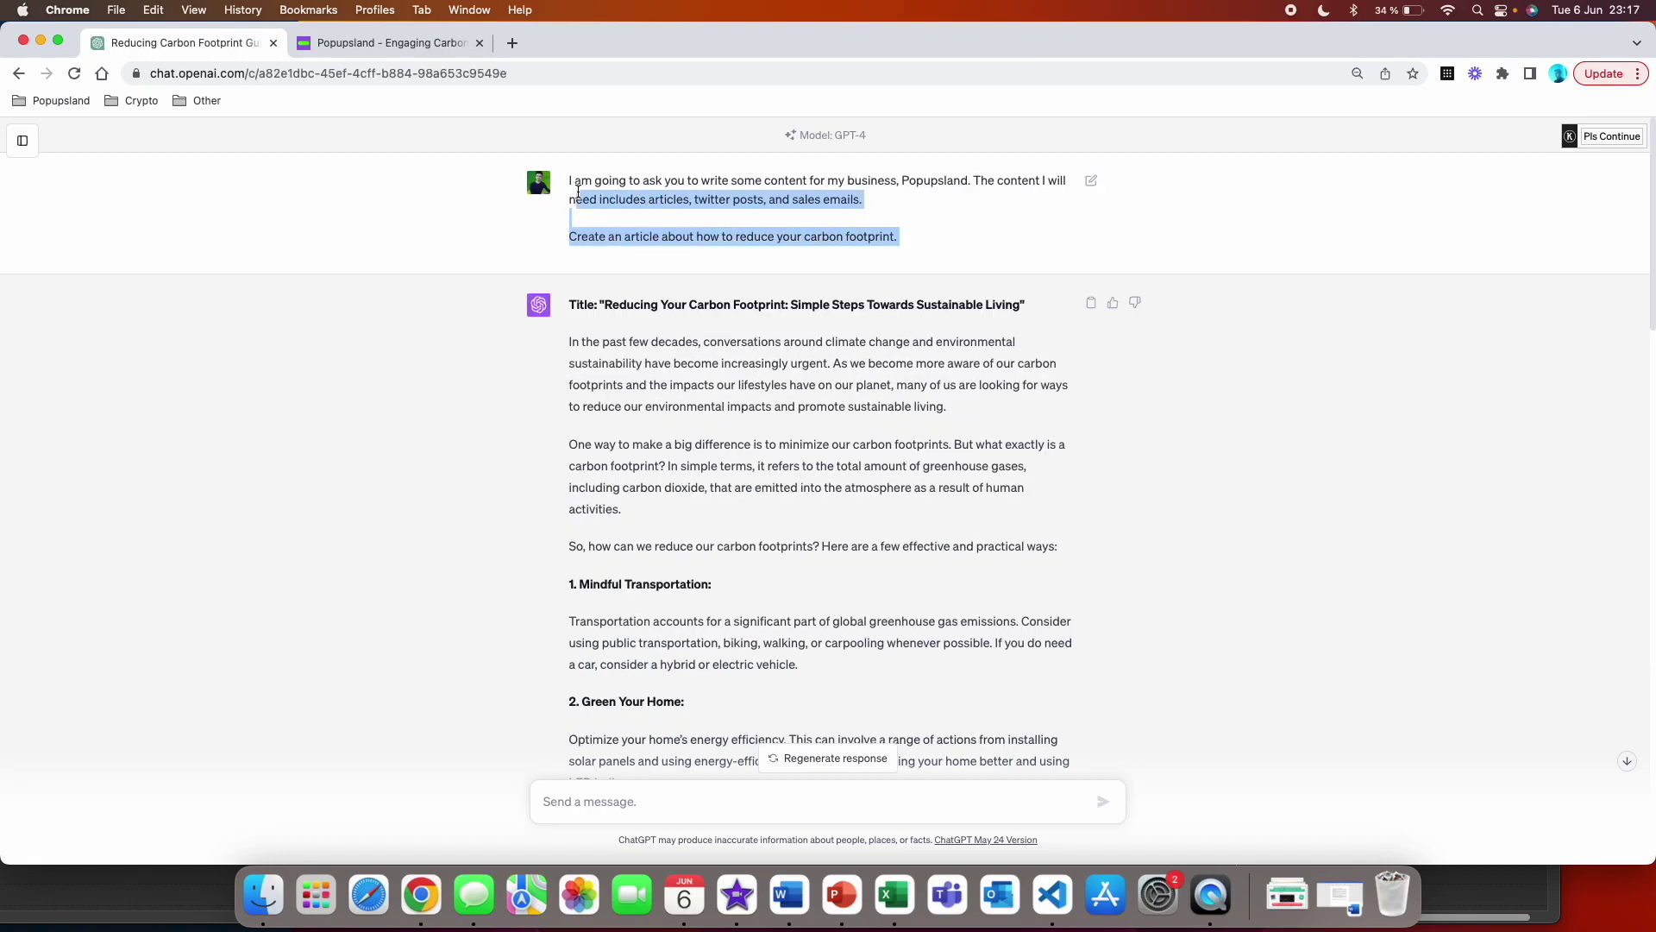
drag(899, 238, 569, 186)
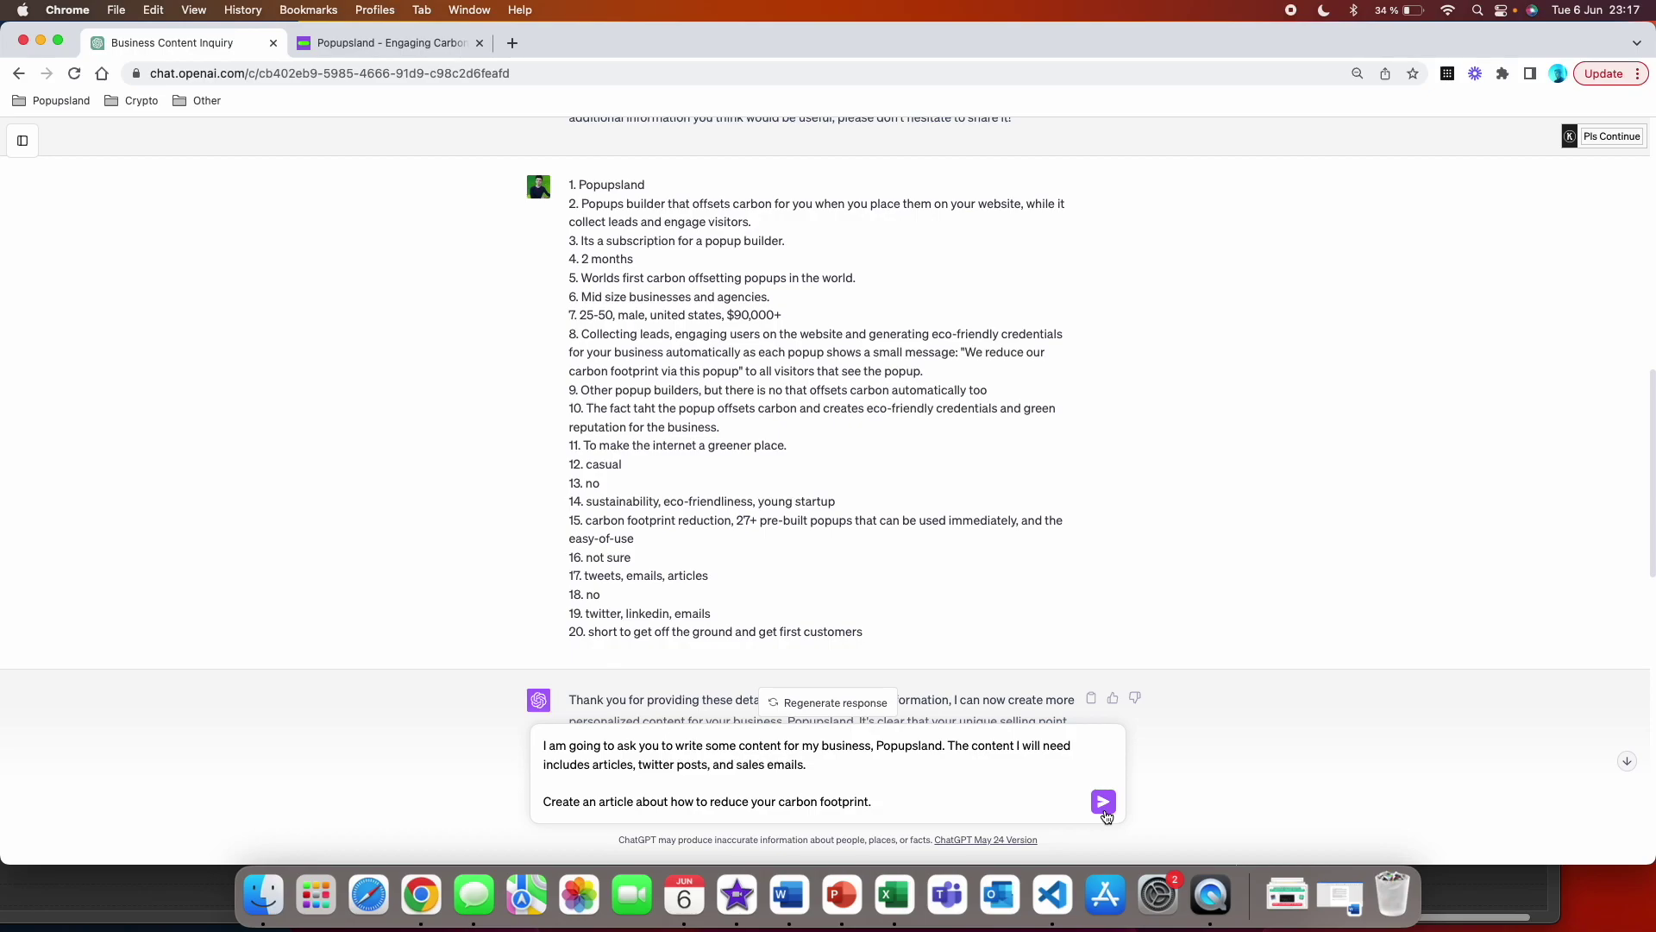
click(1106, 813)
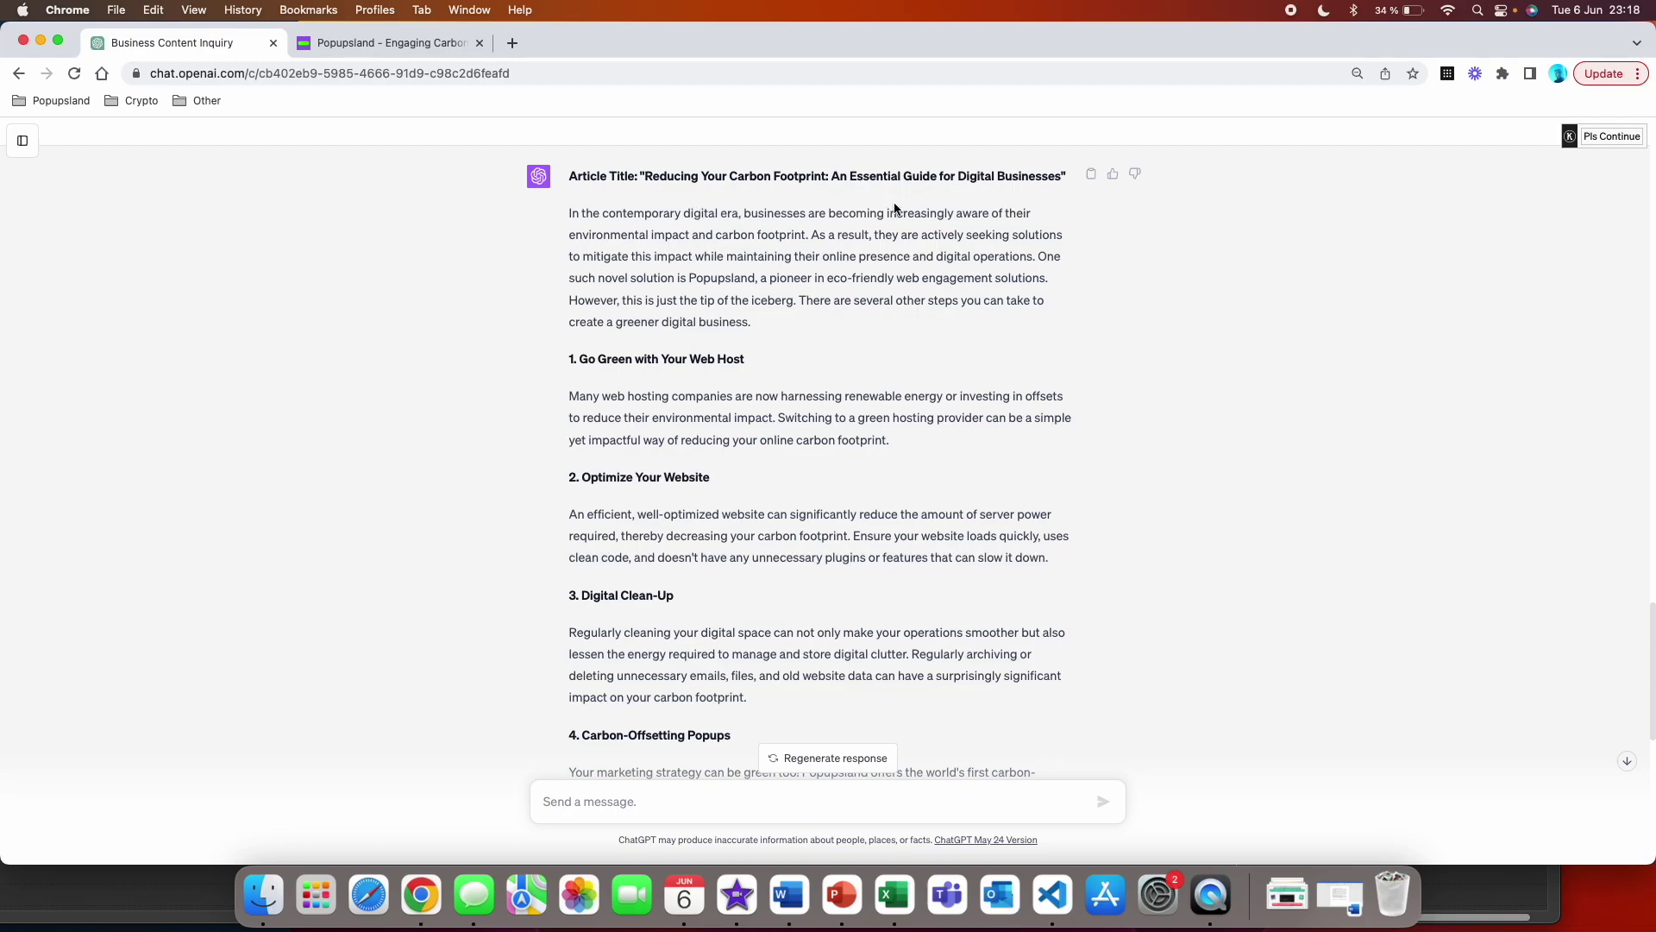
drag(1067, 178, 644, 178)
click(1073, 174)
scroll(1005, 272, down, 2)
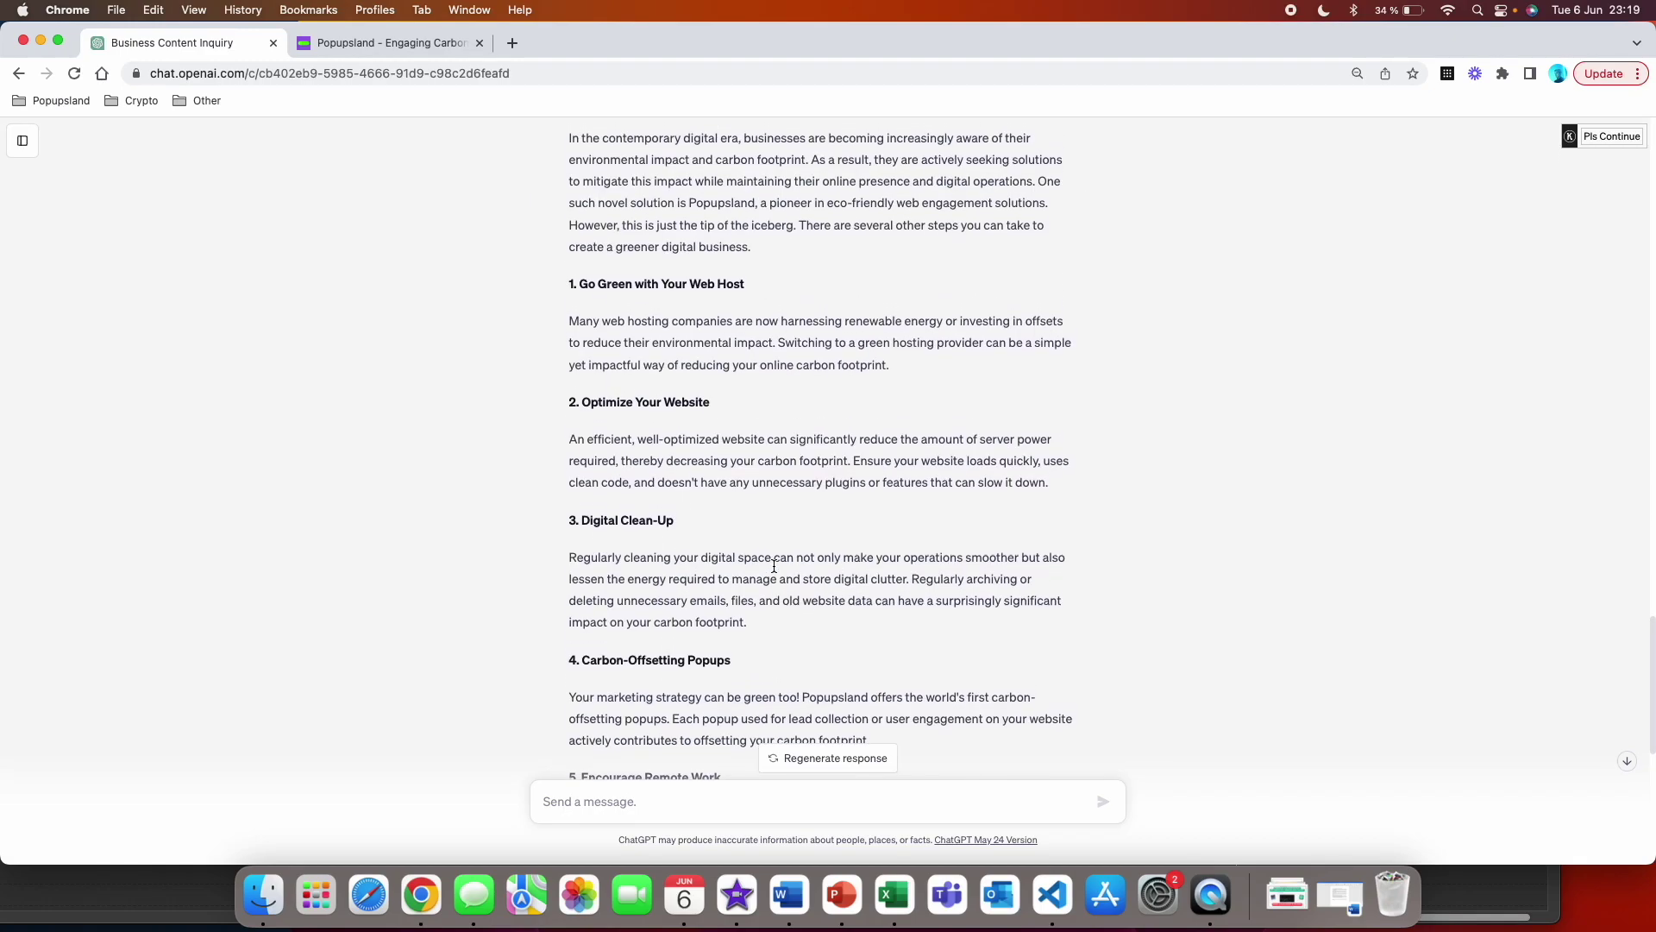
scroll(723, 349, down, 4)
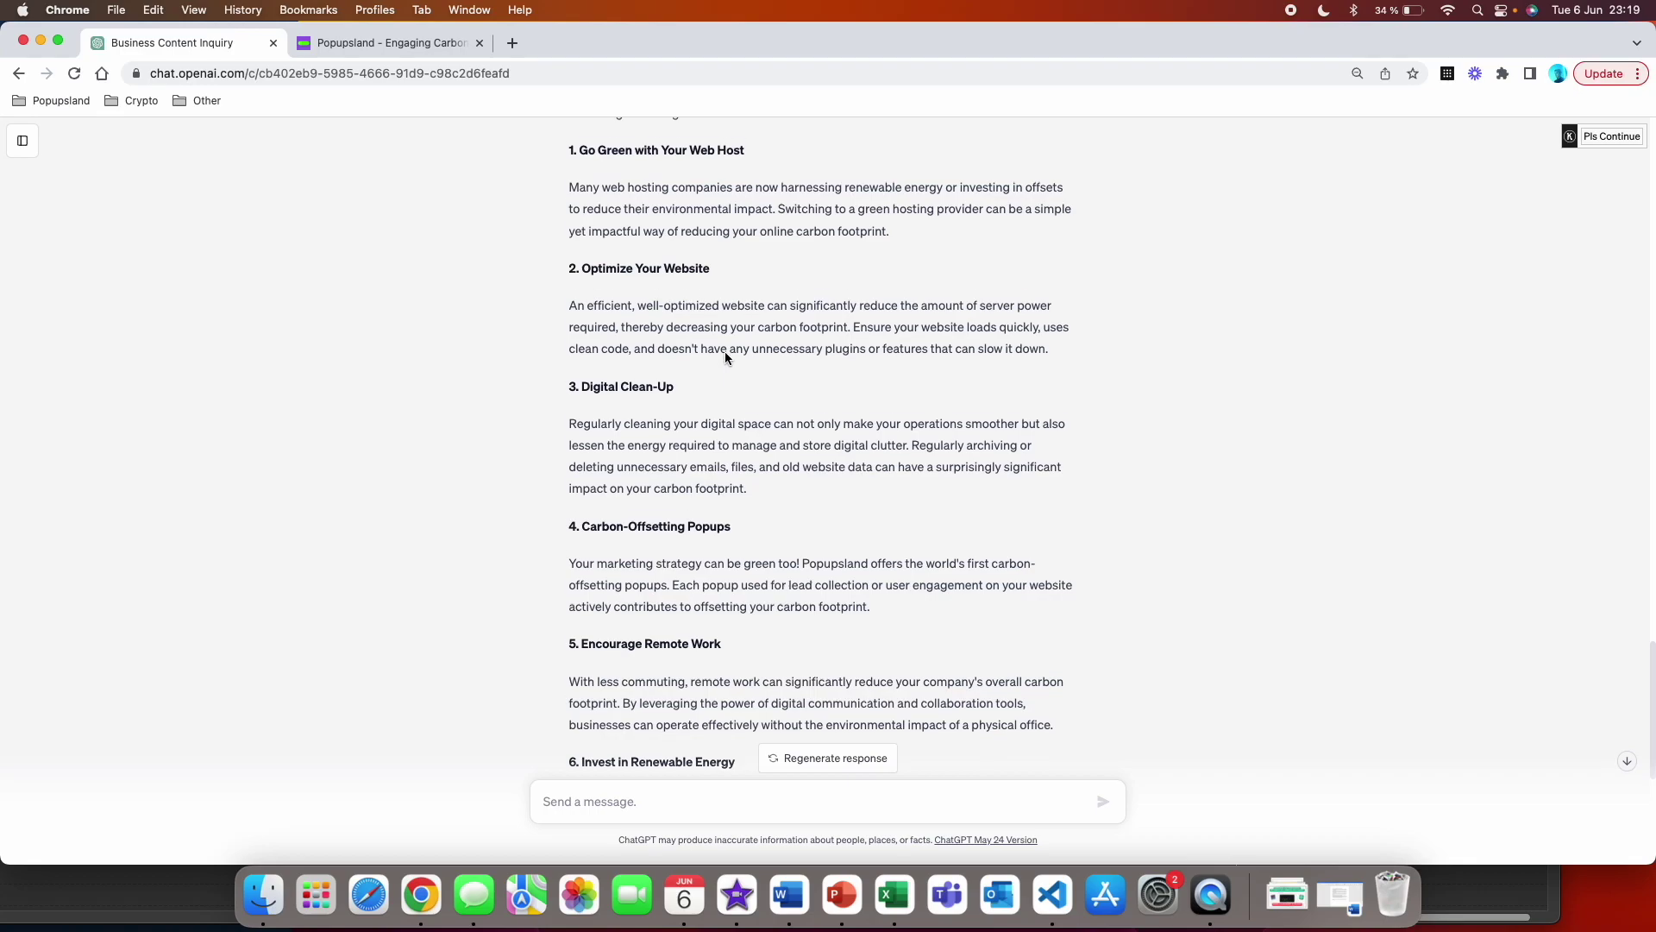
scroll(725, 350, up, 4)
scroll(862, 258, up, 1)
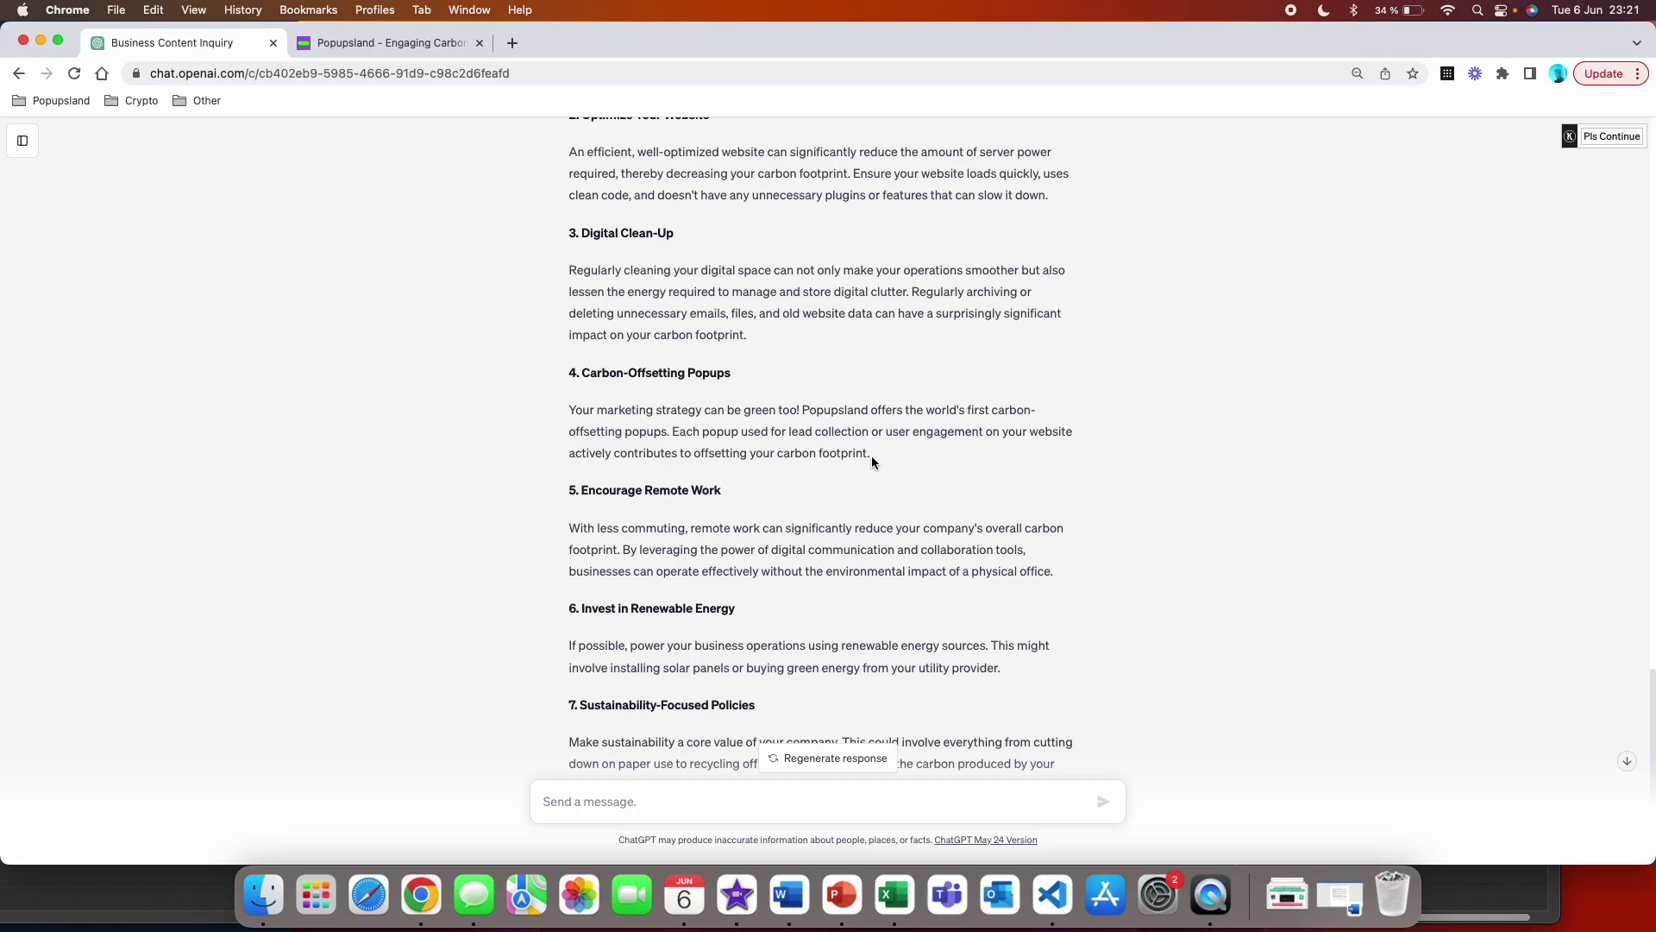
scroll(839, 585, down, 5)
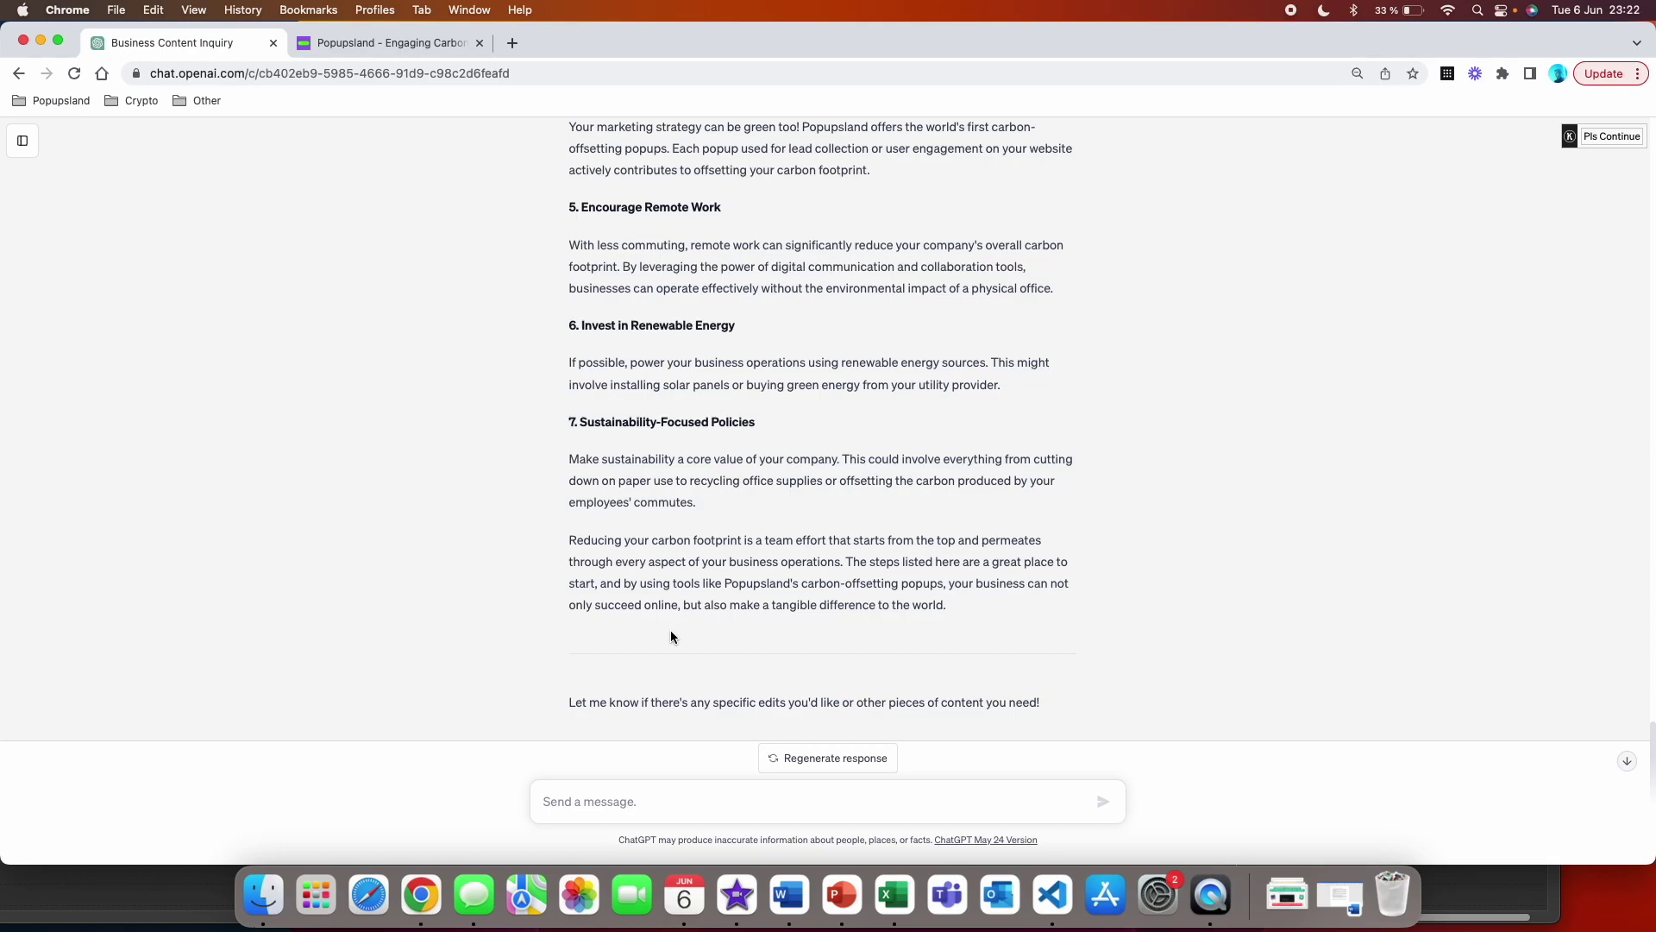
scroll(699, 615, up, 3)
scroll(699, 616, up, 5)
scroll(699, 618, up, 3)
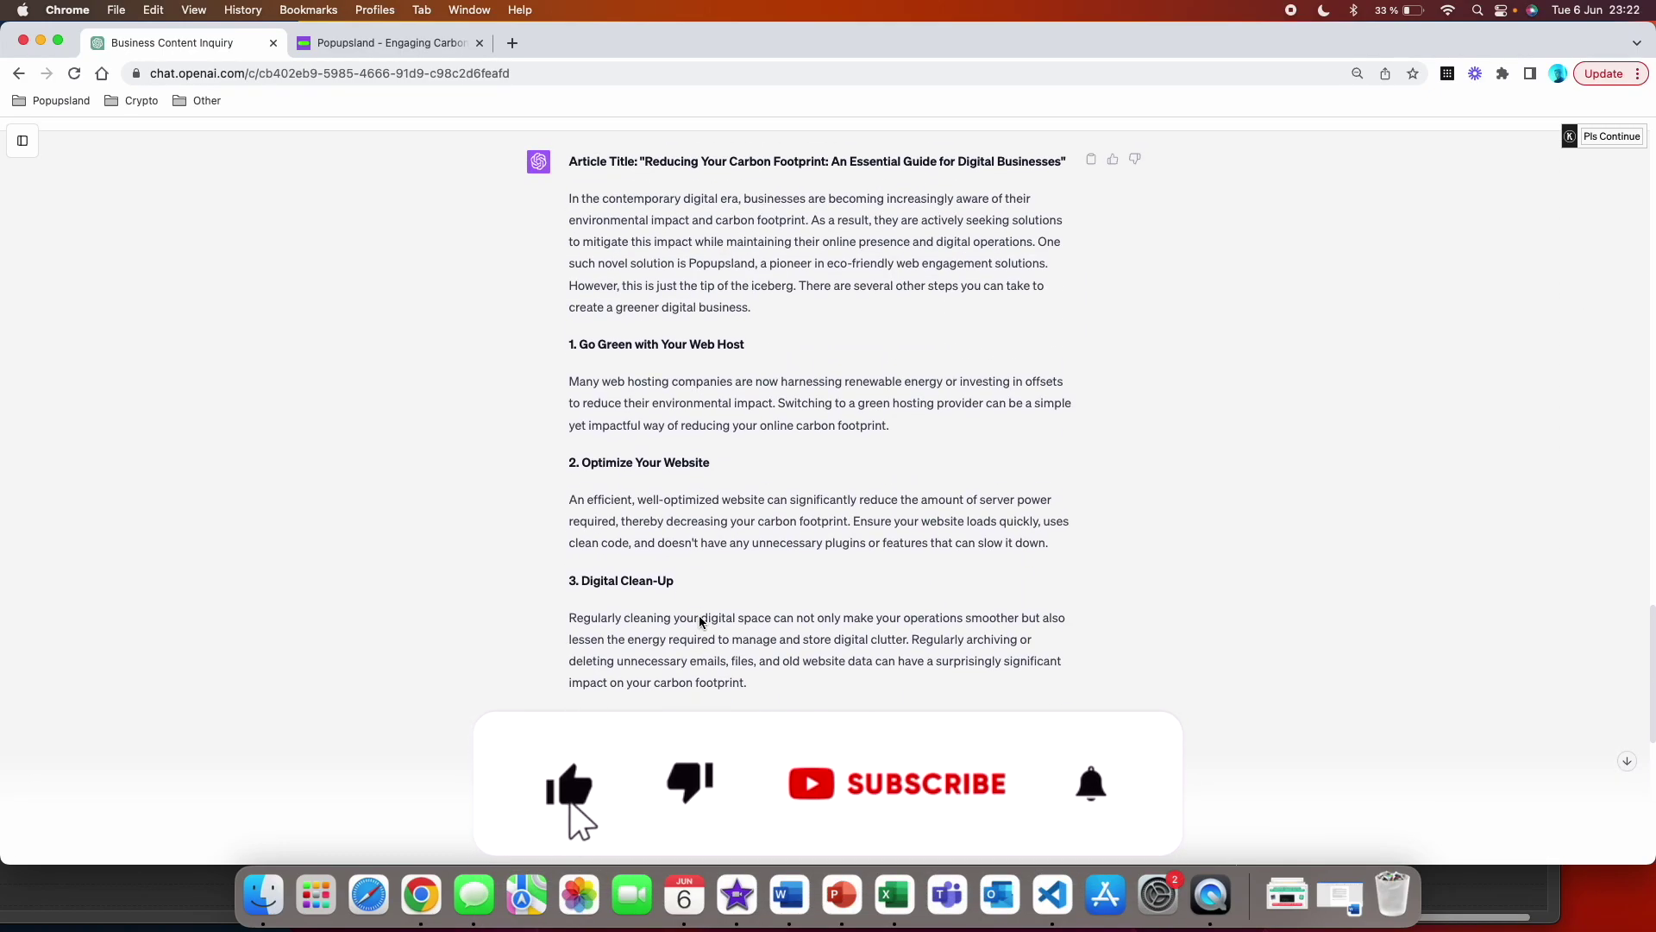
scroll(700, 622, up, 1)
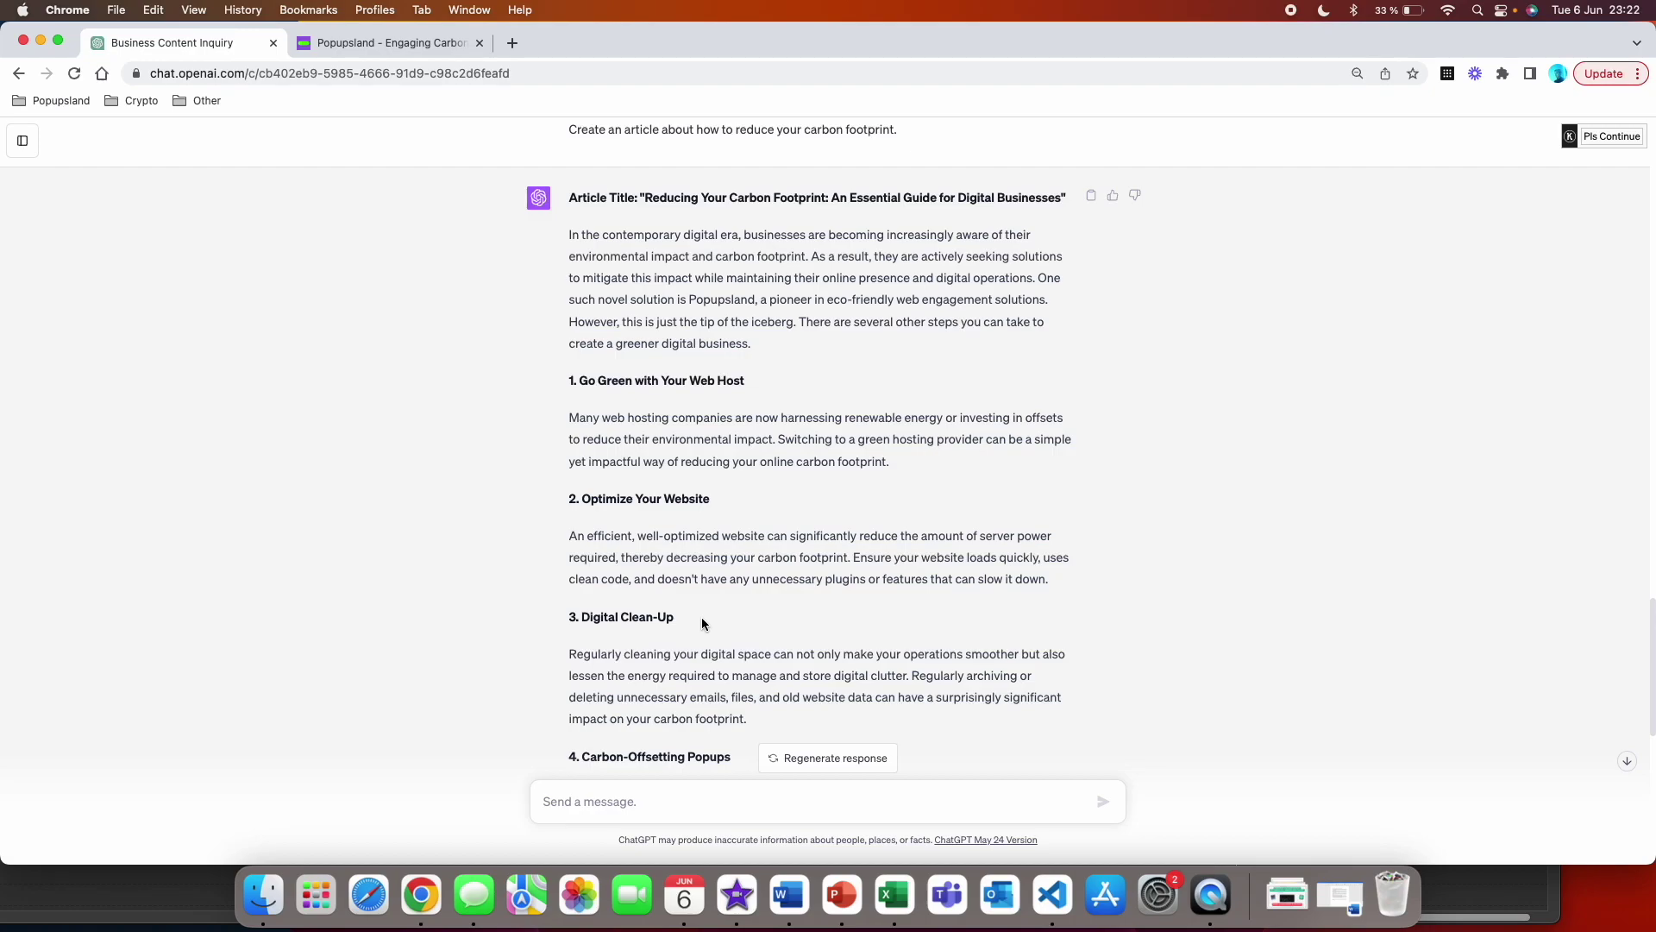
scroll(702, 622, down, 5)
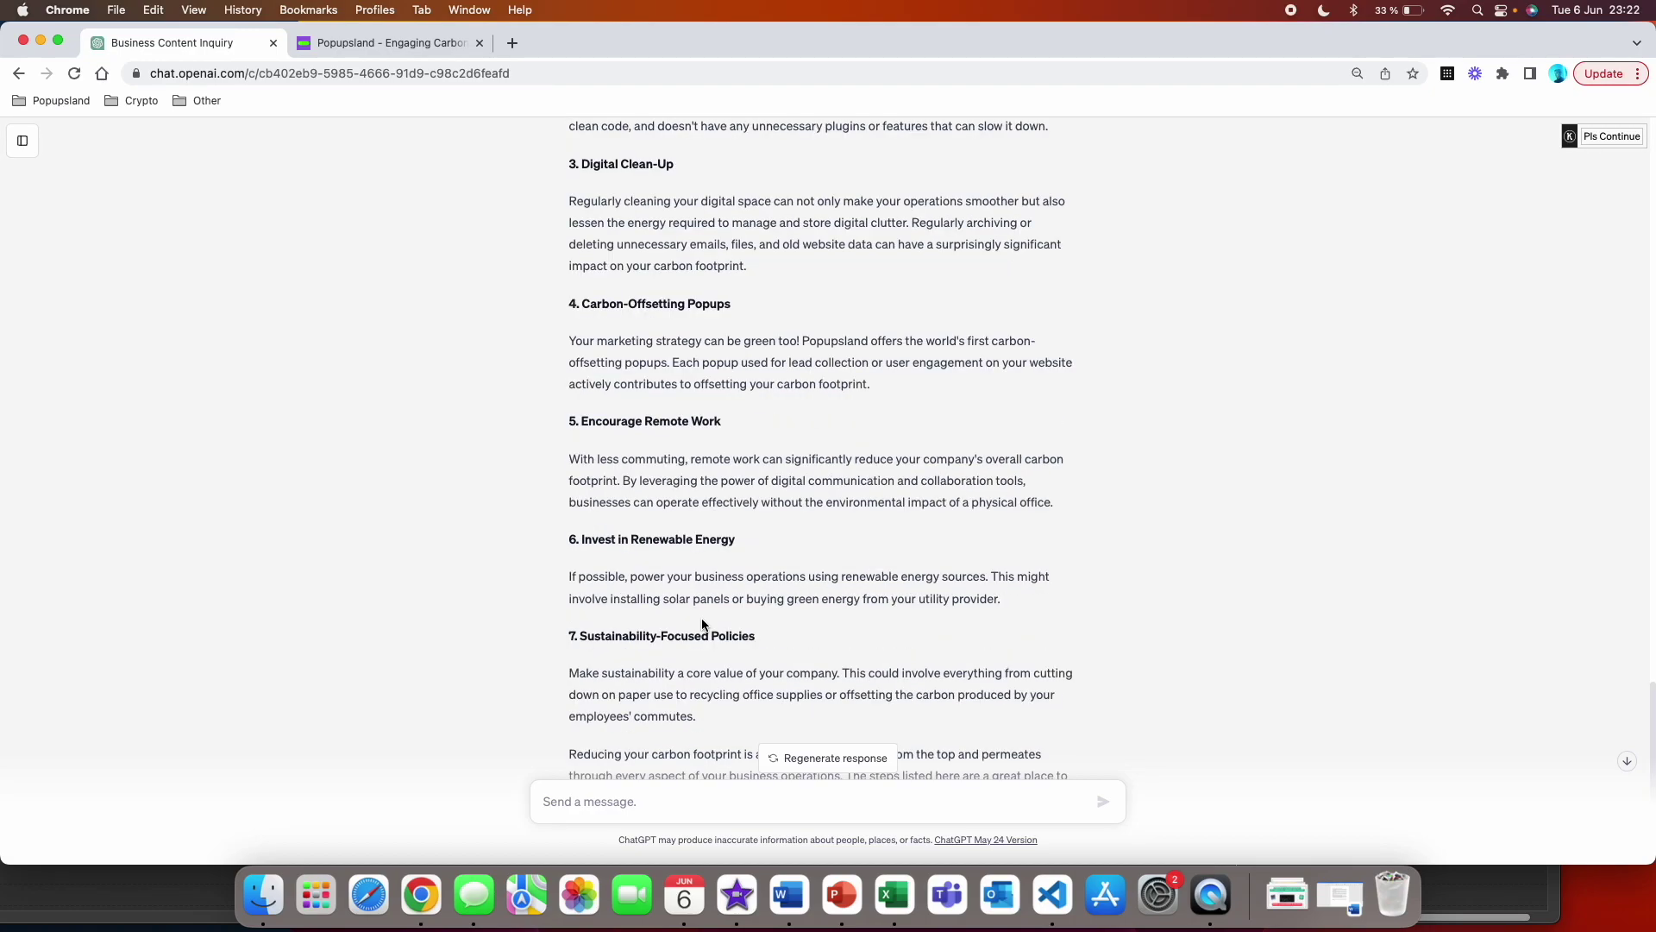
scroll(701, 623, down, 3)
text(Please generate a tweet for Popupsland)
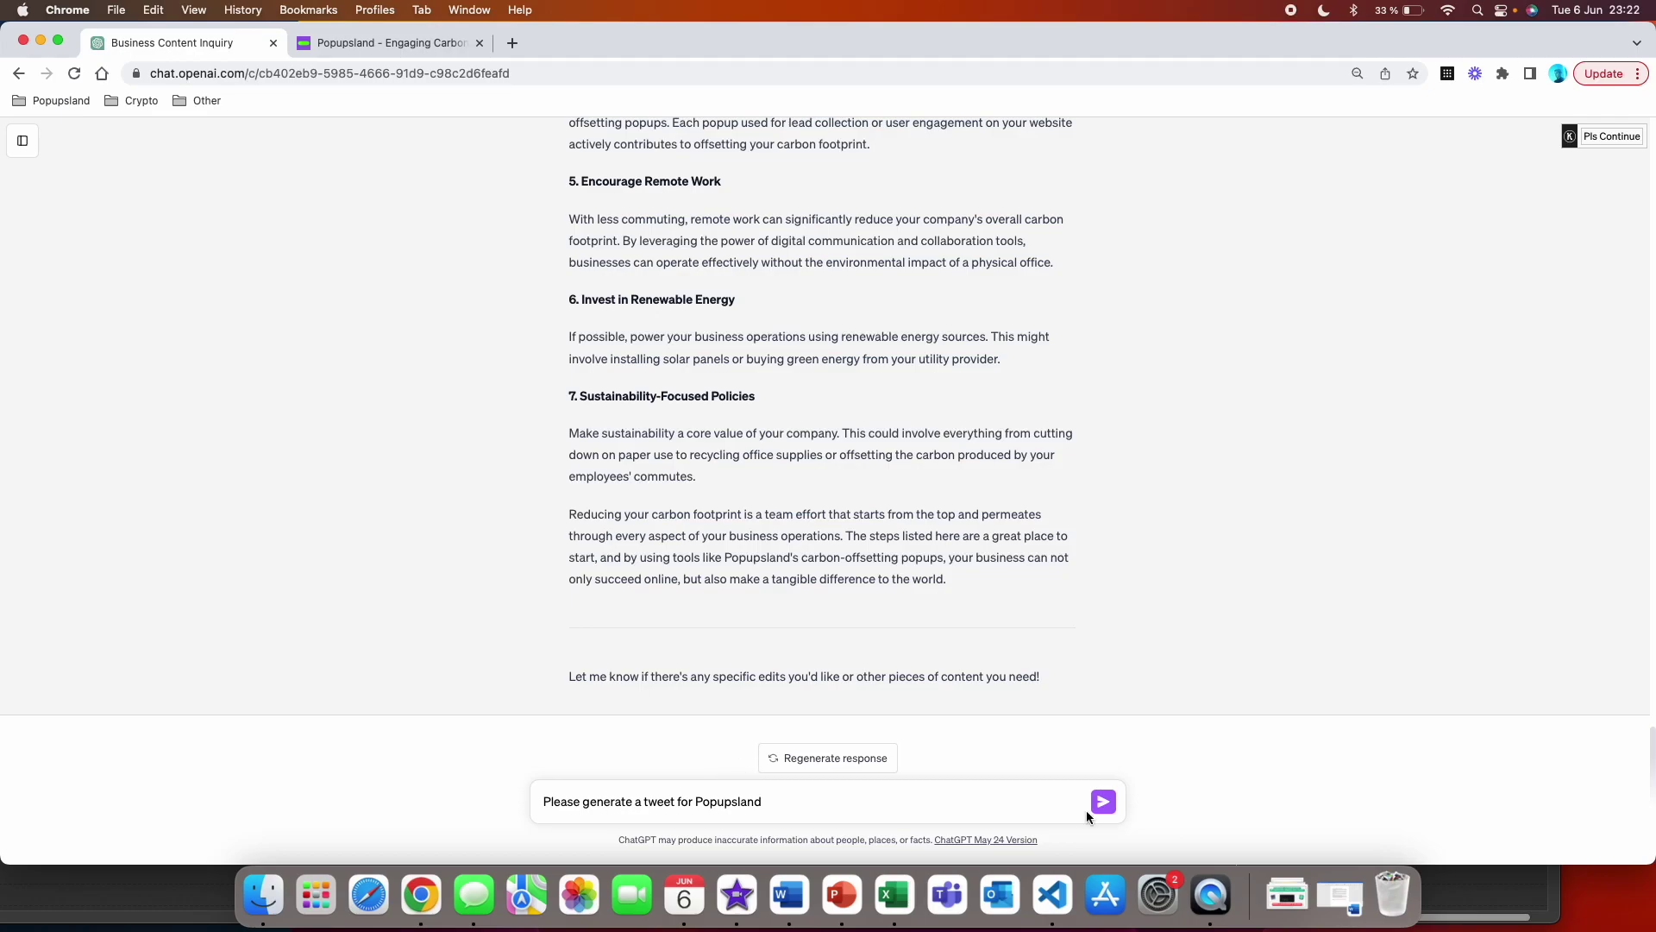
Send the request 'Please generate a tweet for Popupsland'.
key(Return)
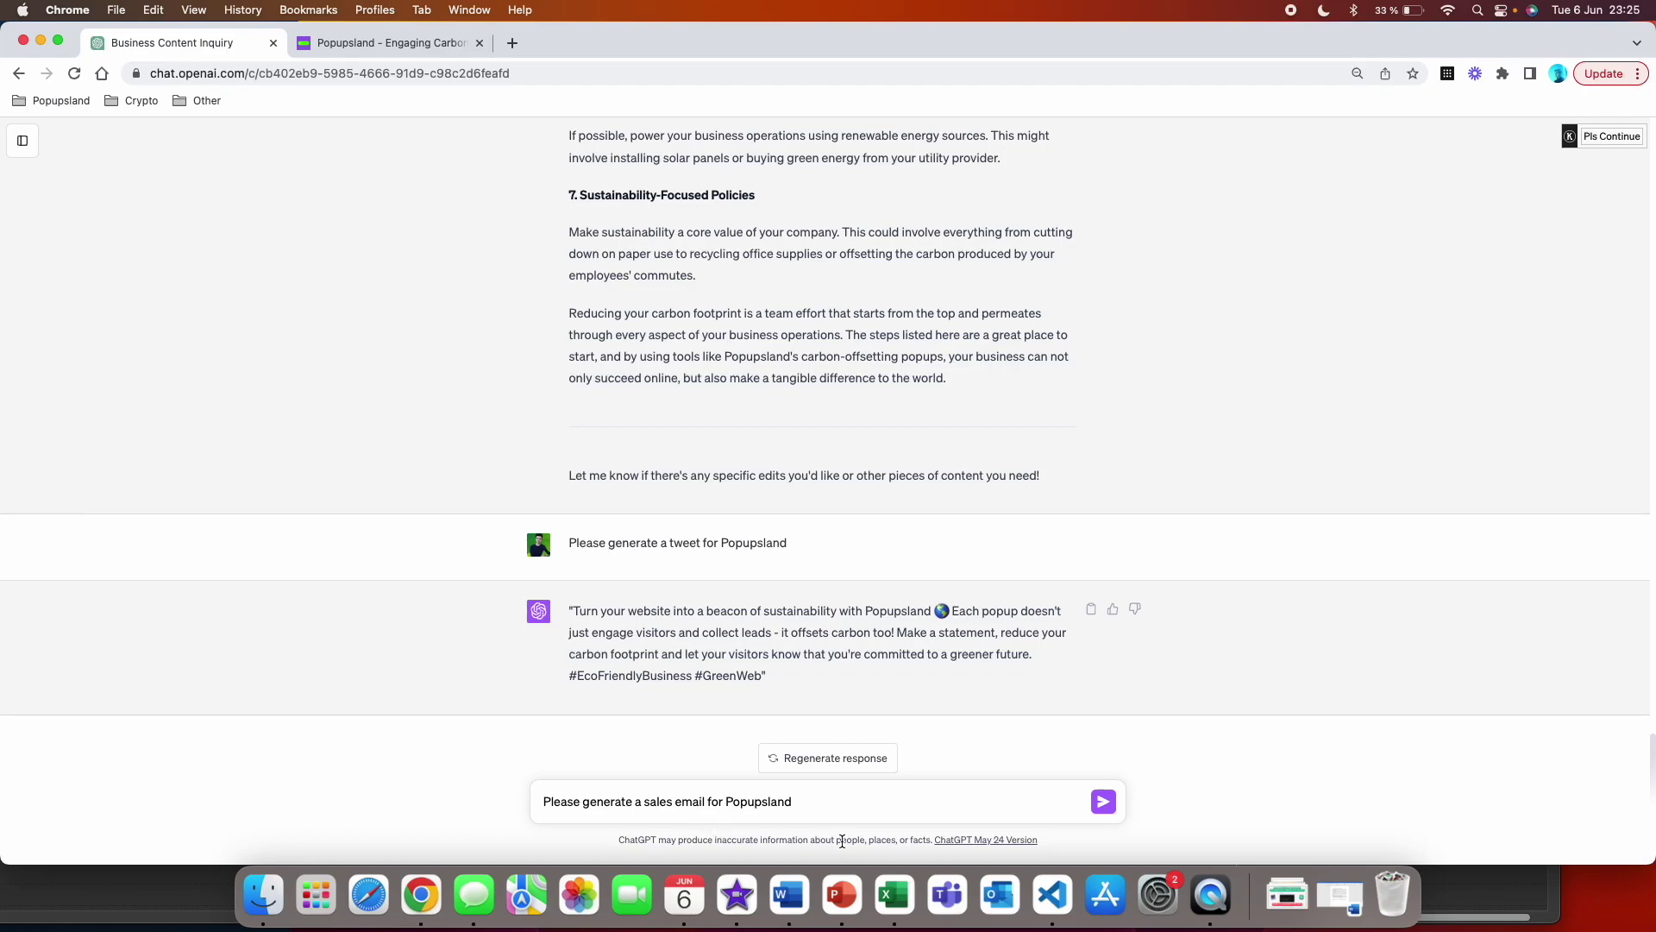
Submit the sales email request and scroll through the generated Popupsland email.
click(1103, 802)
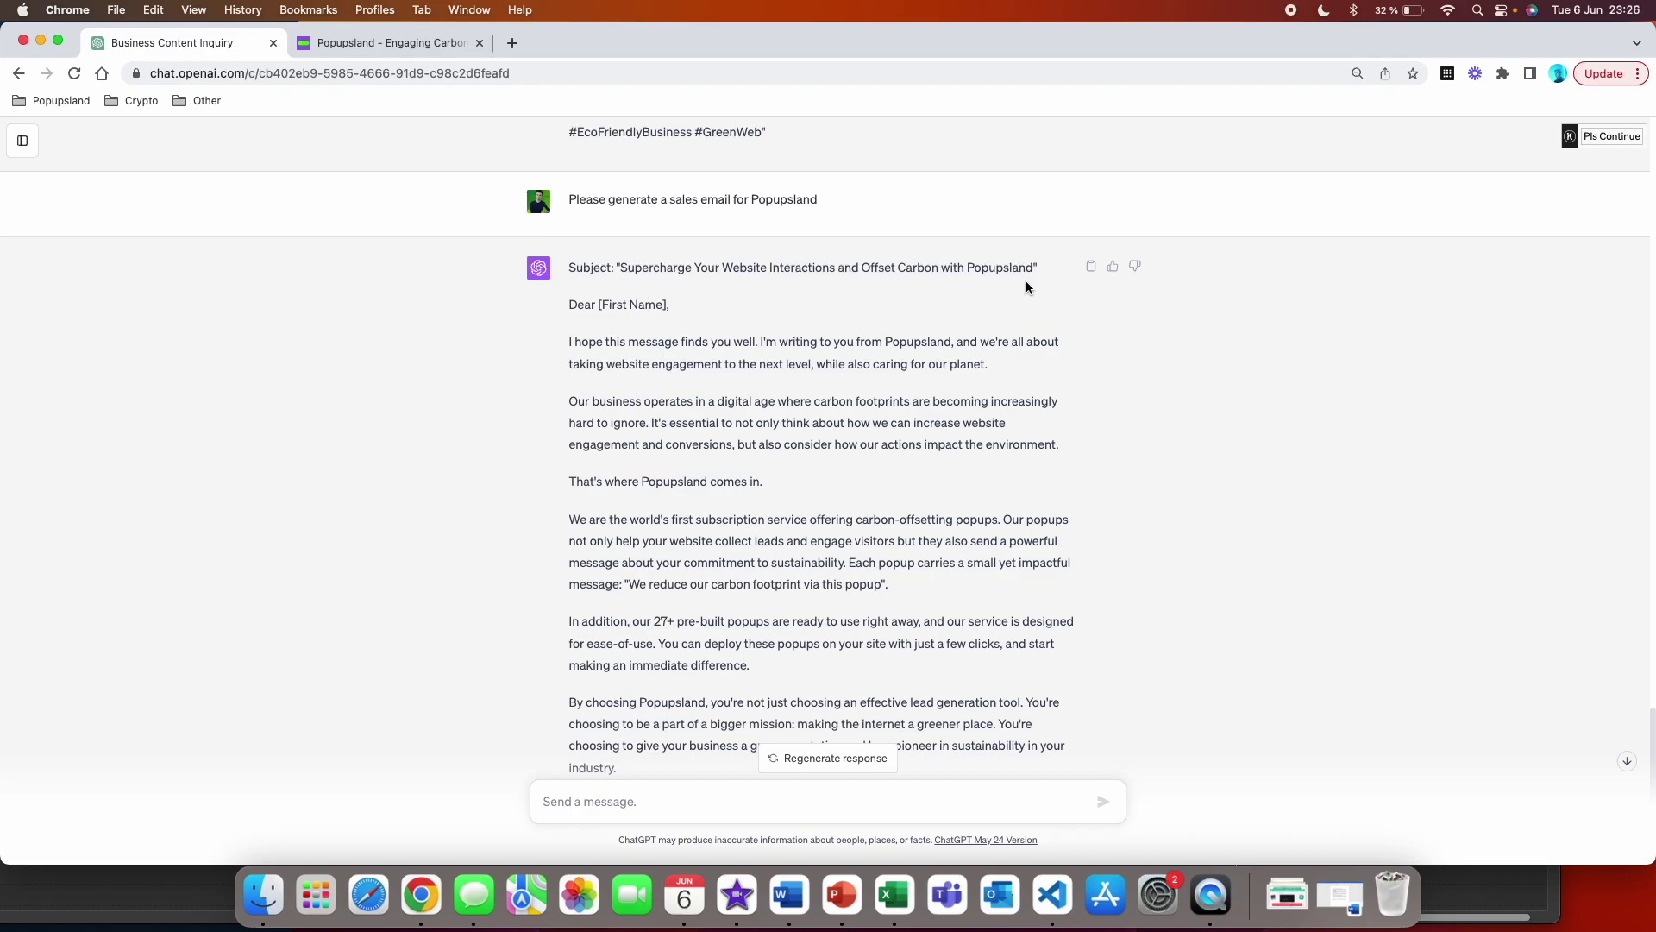
scroll(1027, 281, down, 2)
scroll(852, 386, down, 1)
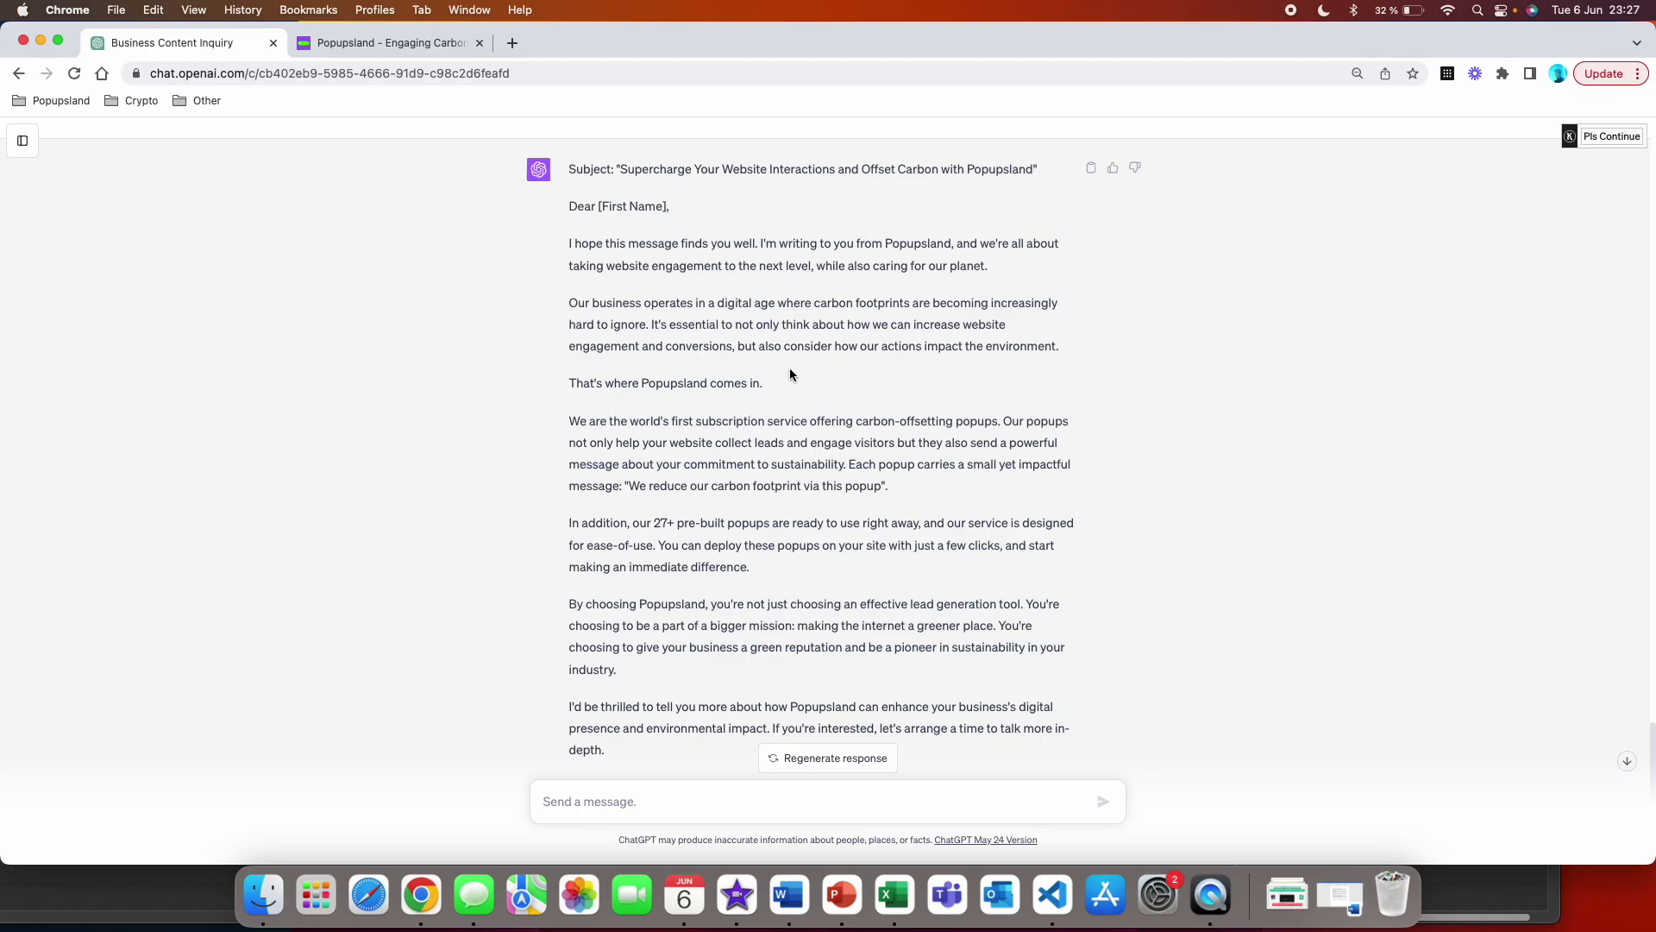
scroll(732, 367, down, 2)
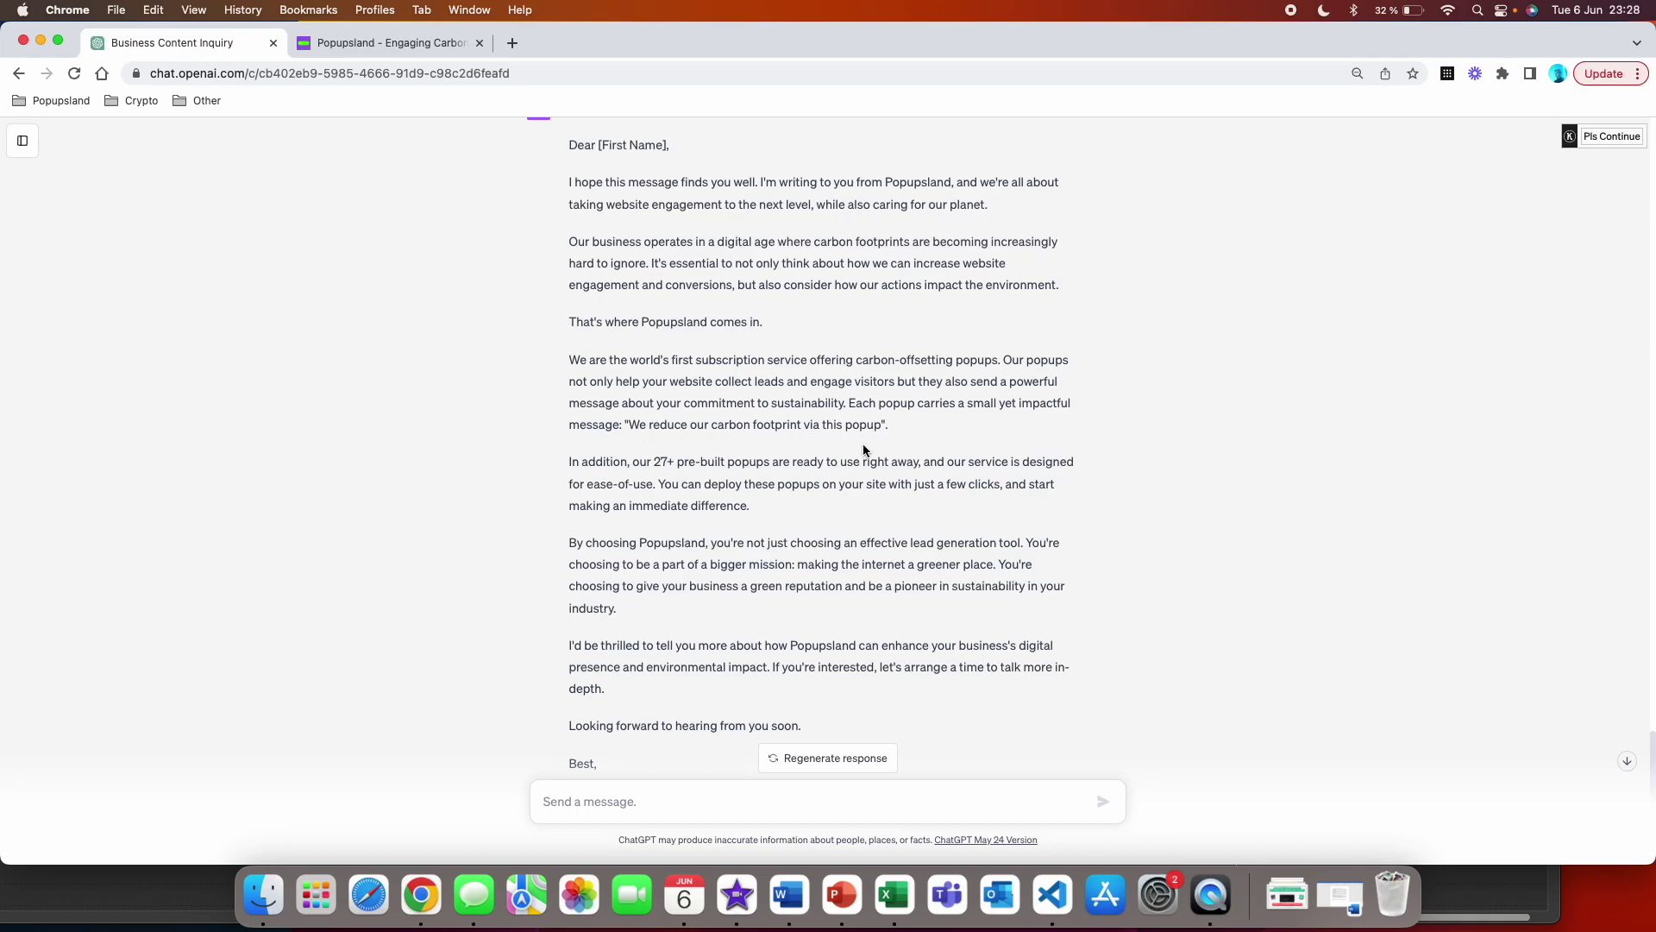
scroll(742, 483, down, 1)
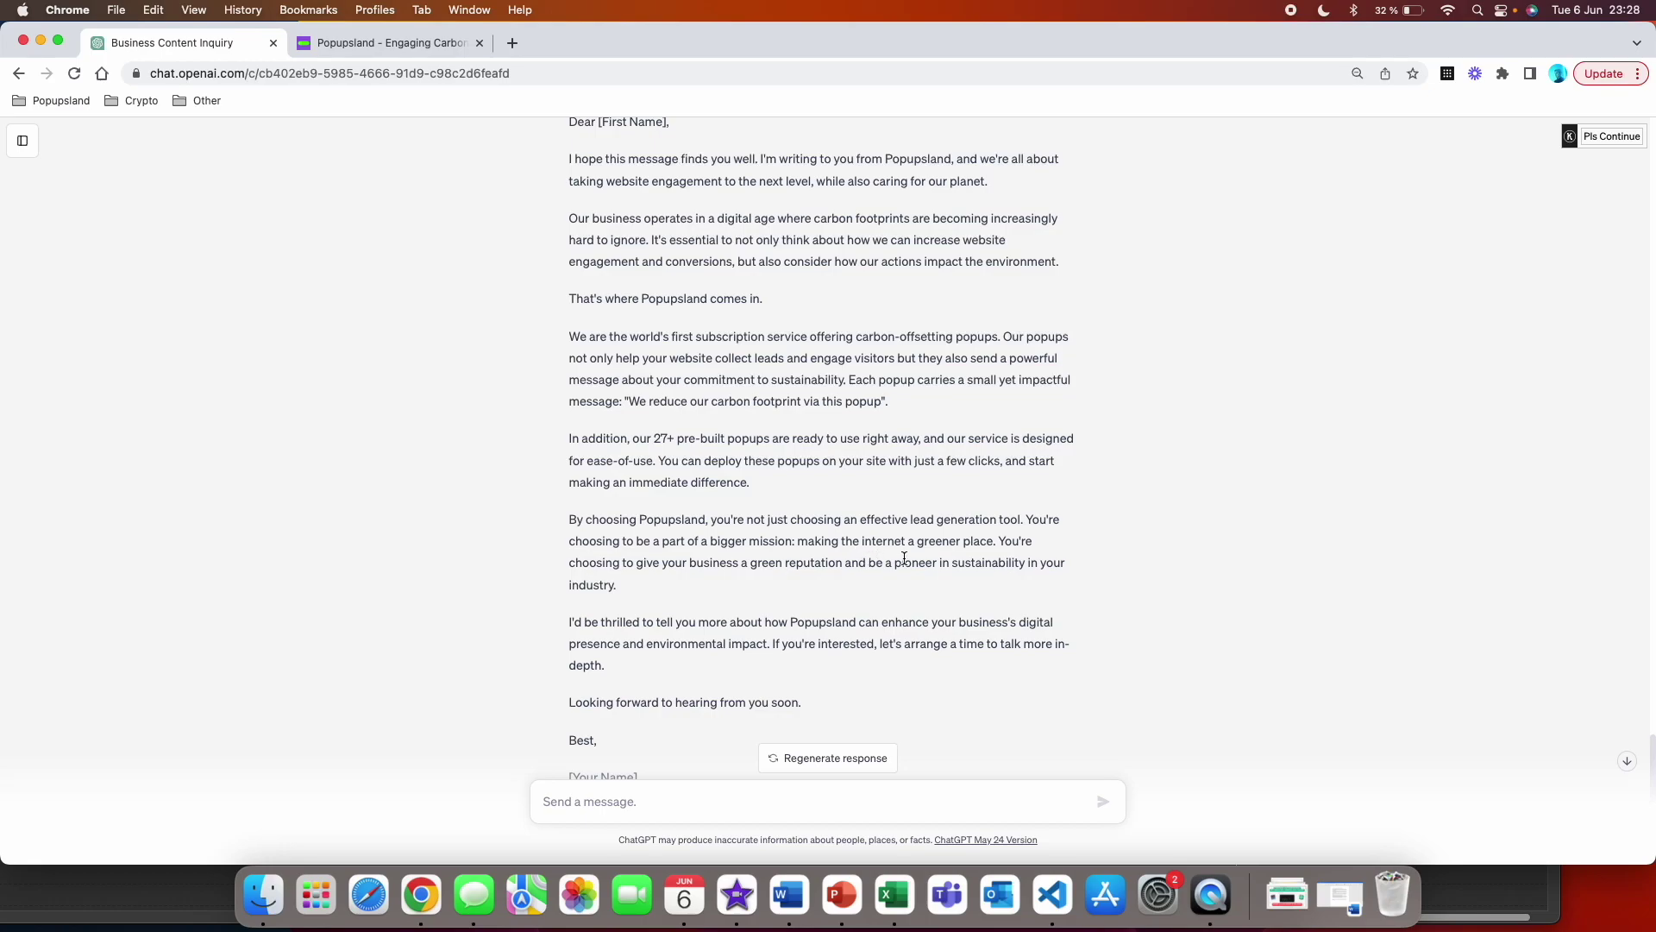
Highlight the 'greener place' phrase and review the email's closing.
drag(996, 541, 735, 542)
click(776, 667)
scroll(811, 671, down, 3)
scroll(815, 670, up, 5)
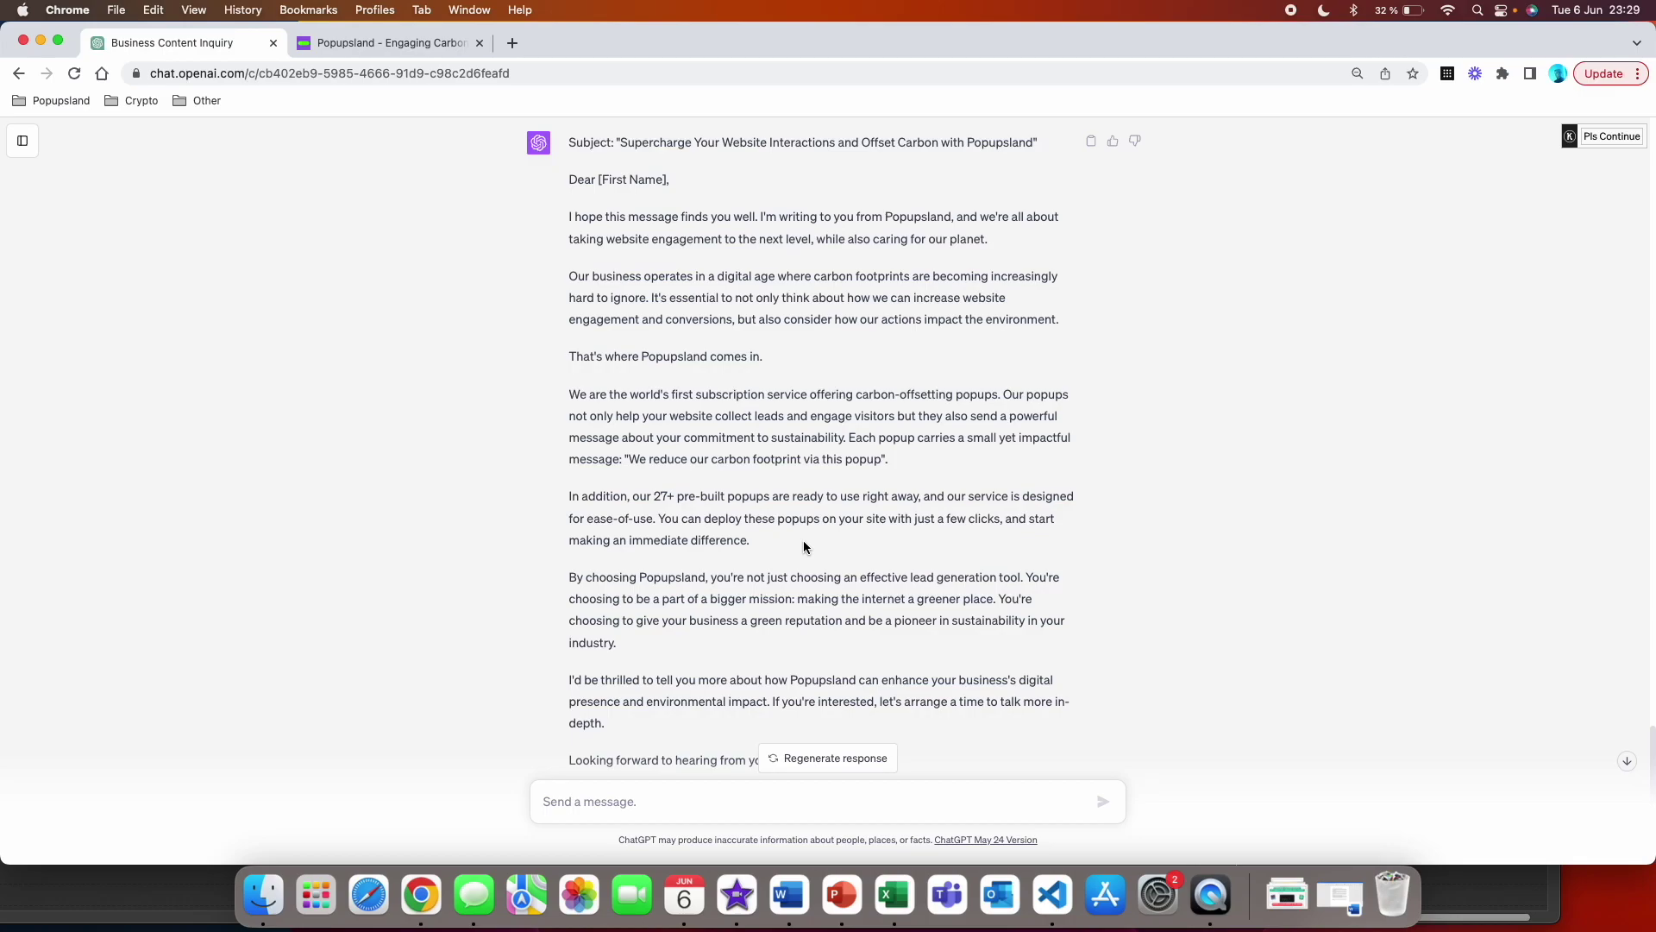
scroll(804, 547, up, 15)
scroll(1028, 488, up, 3)
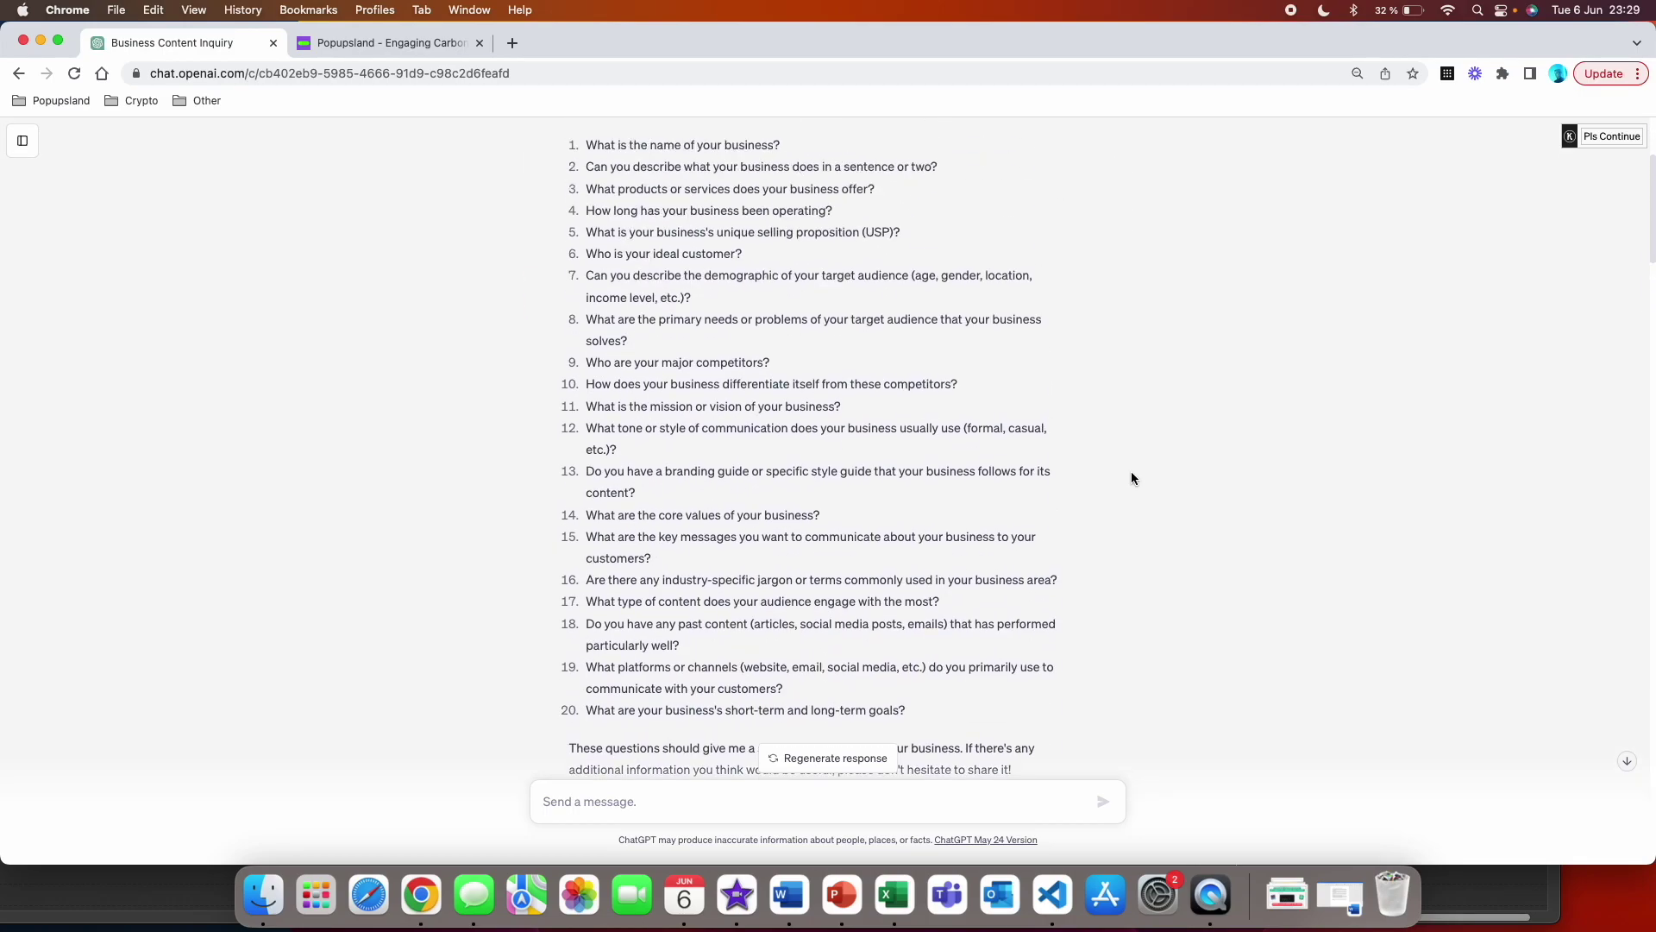
scroll(1131, 475, down, 4)
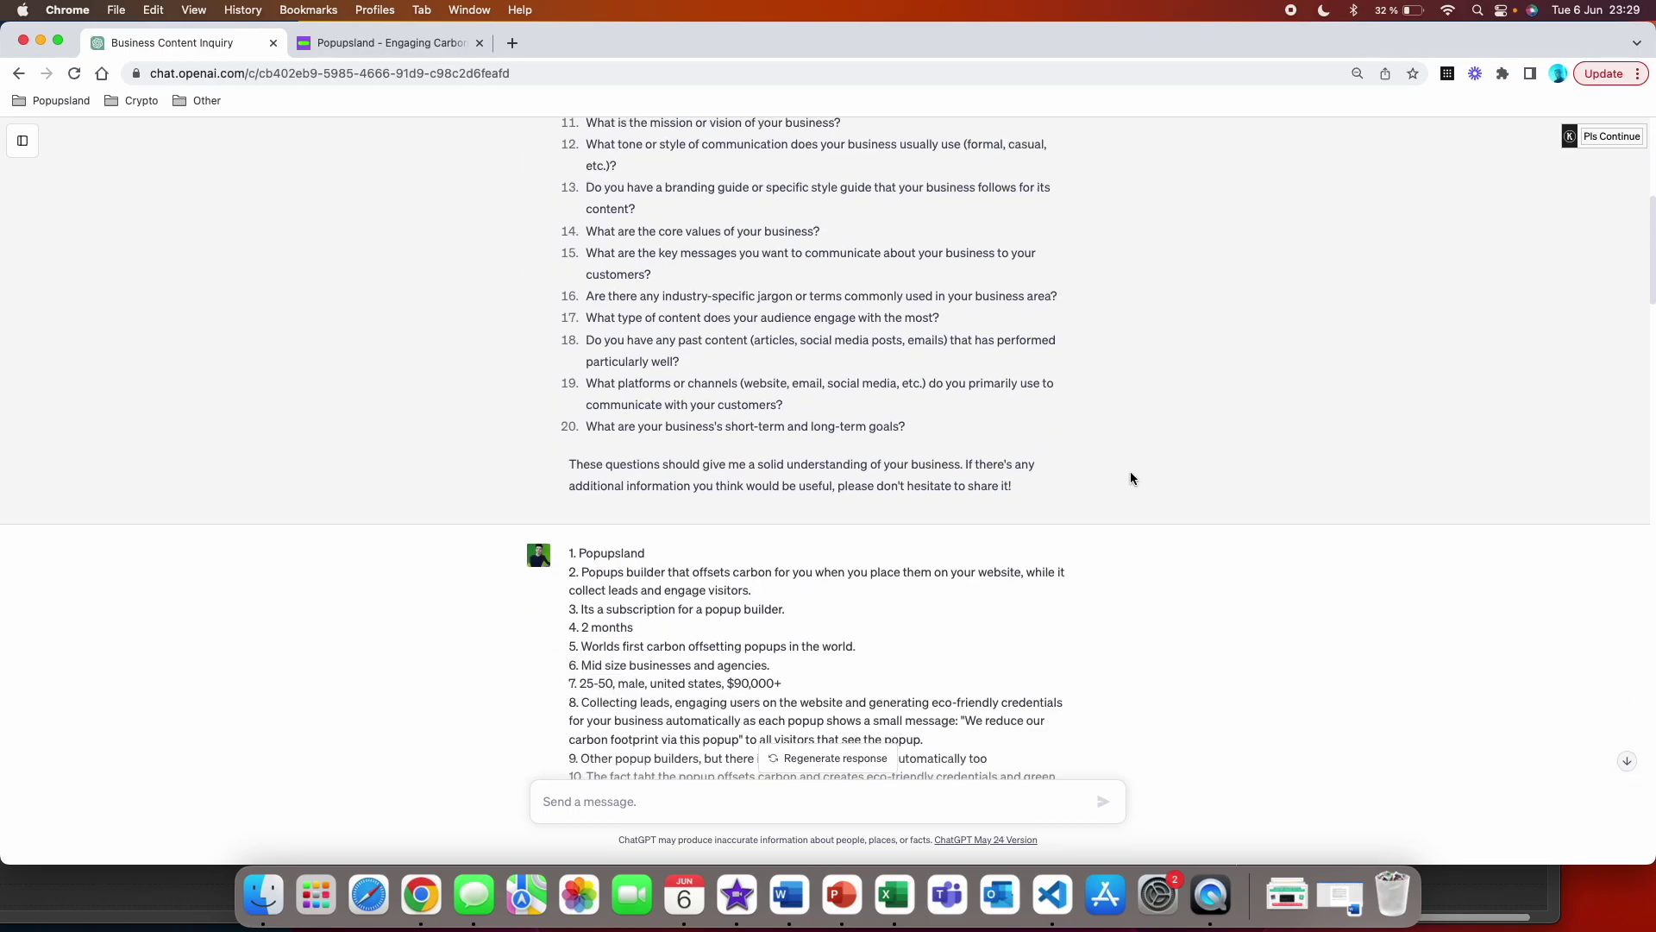
scroll(1131, 475, down, 5)
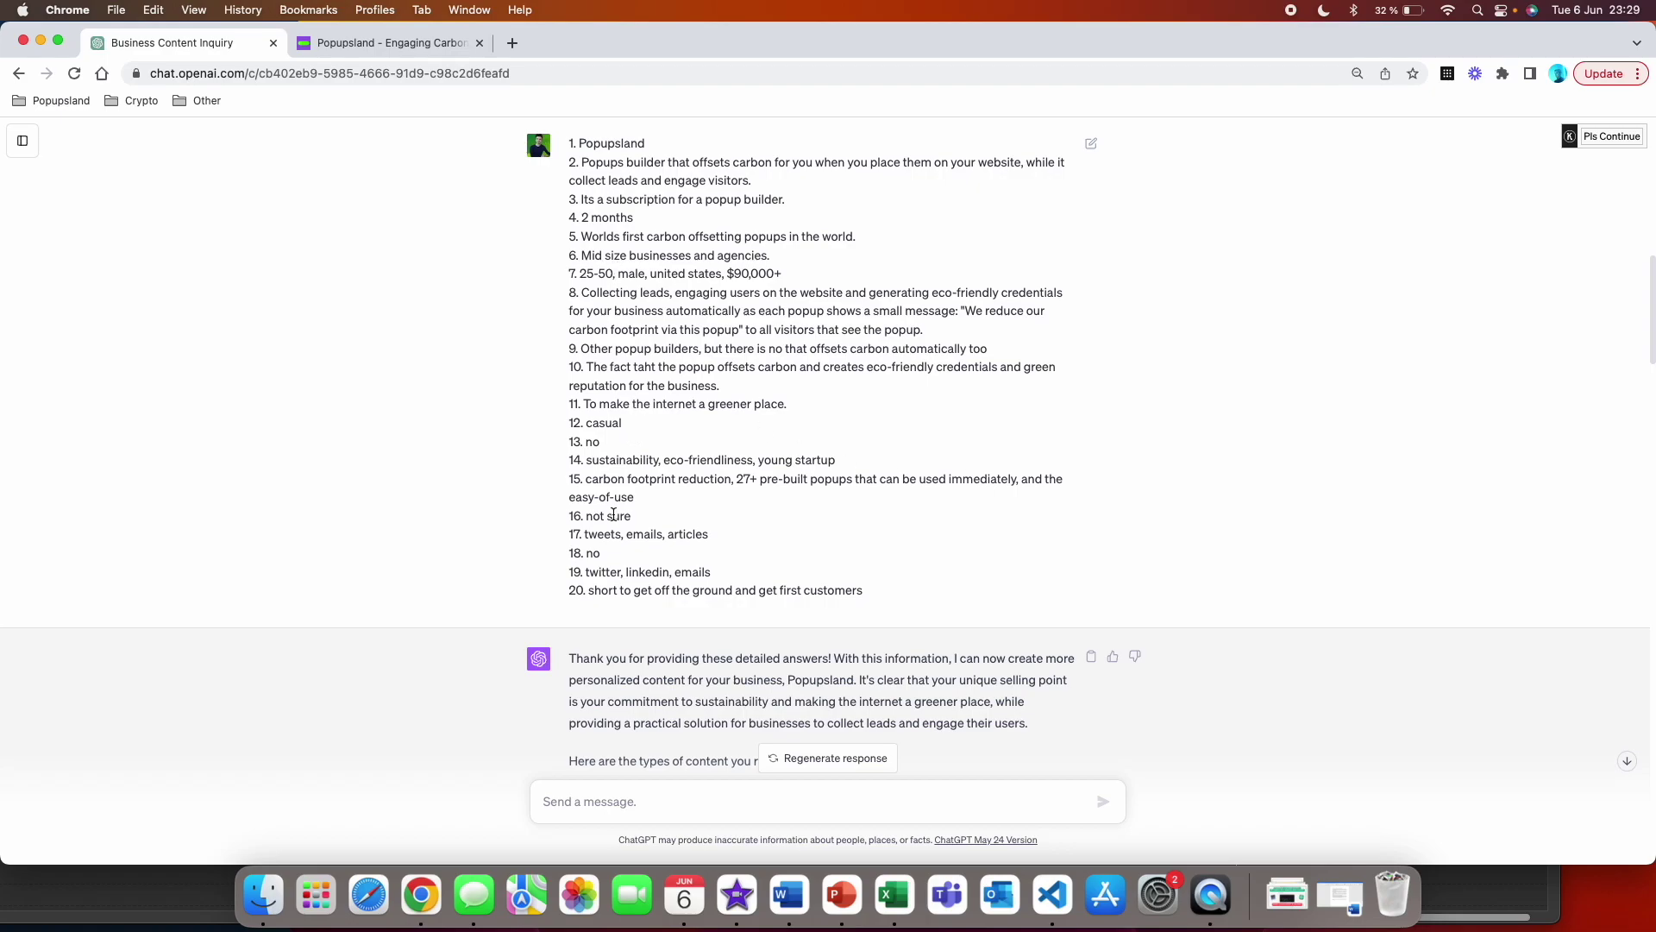
scroll(612, 514, down, 5)
scroll(612, 513, down, 5)
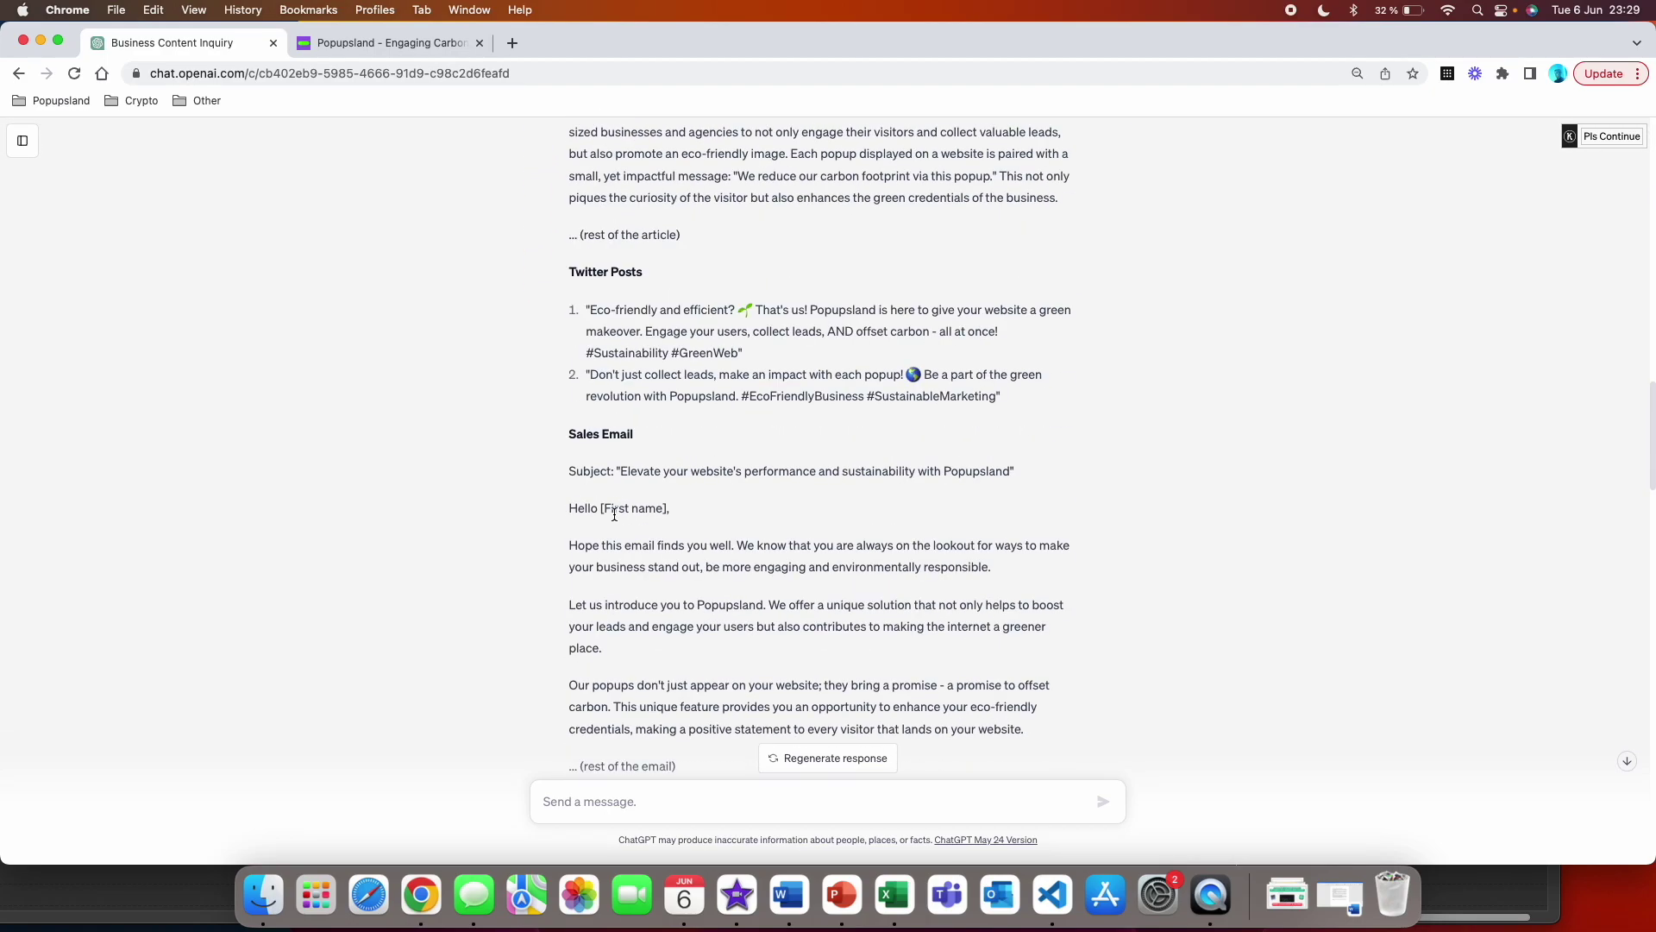
scroll(619, 512, down, 2)
scroll(695, 538, down, 2)
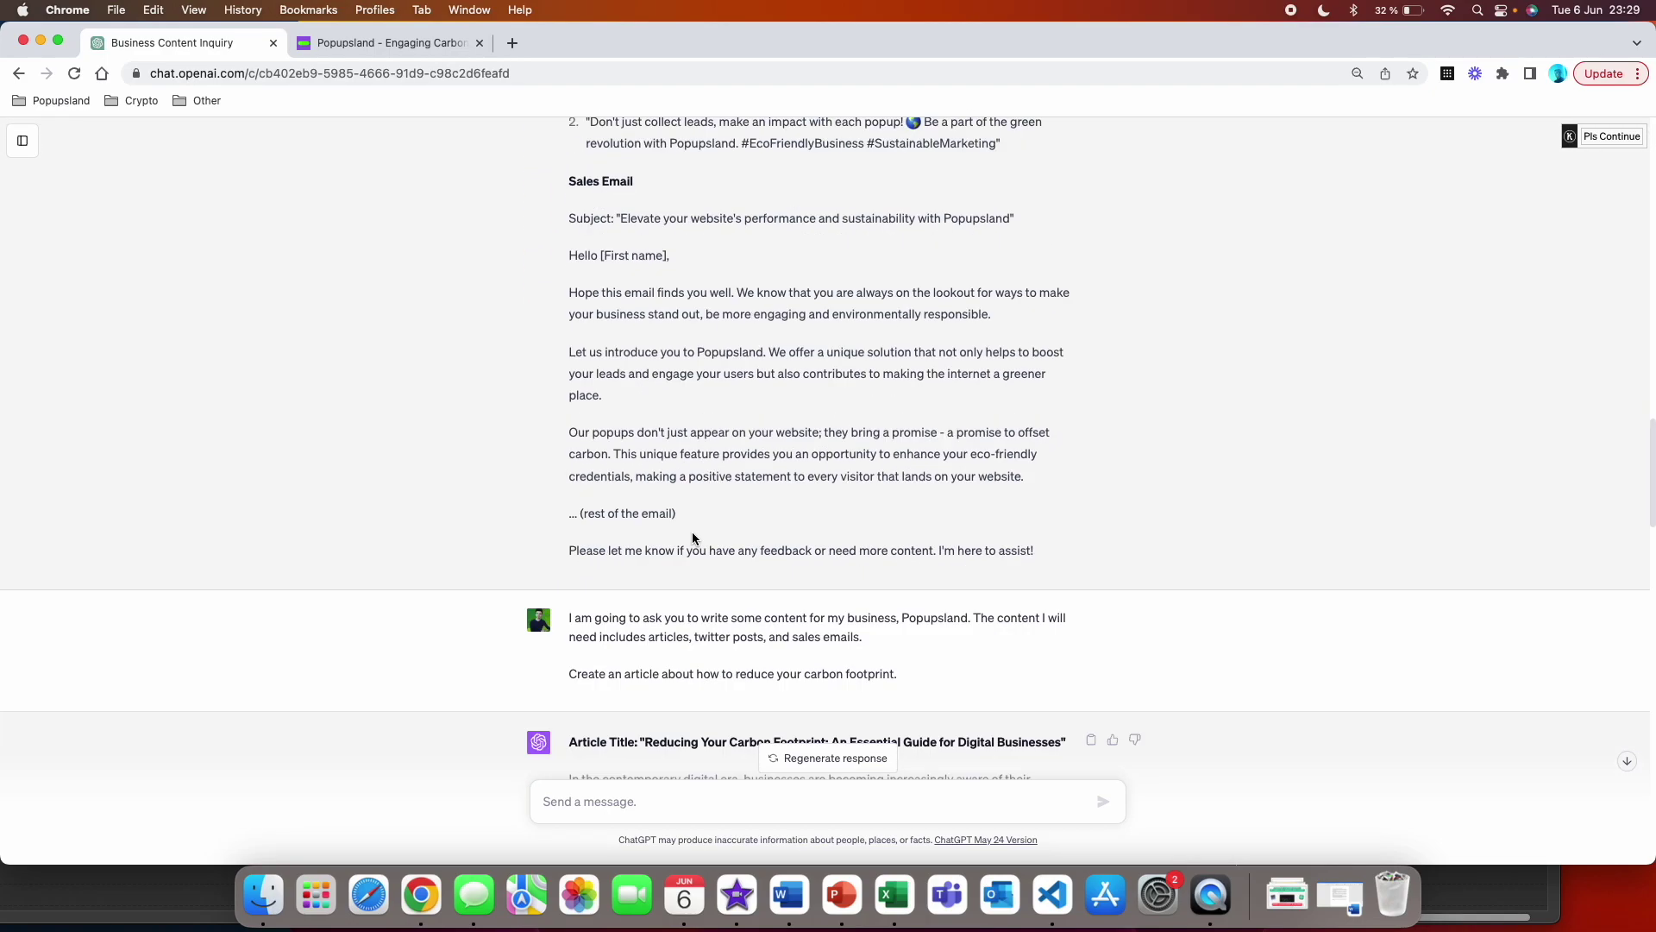
scroll(694, 538, down, 1)
scroll(694, 538, down, 2)
scroll(694, 536, down, 5)
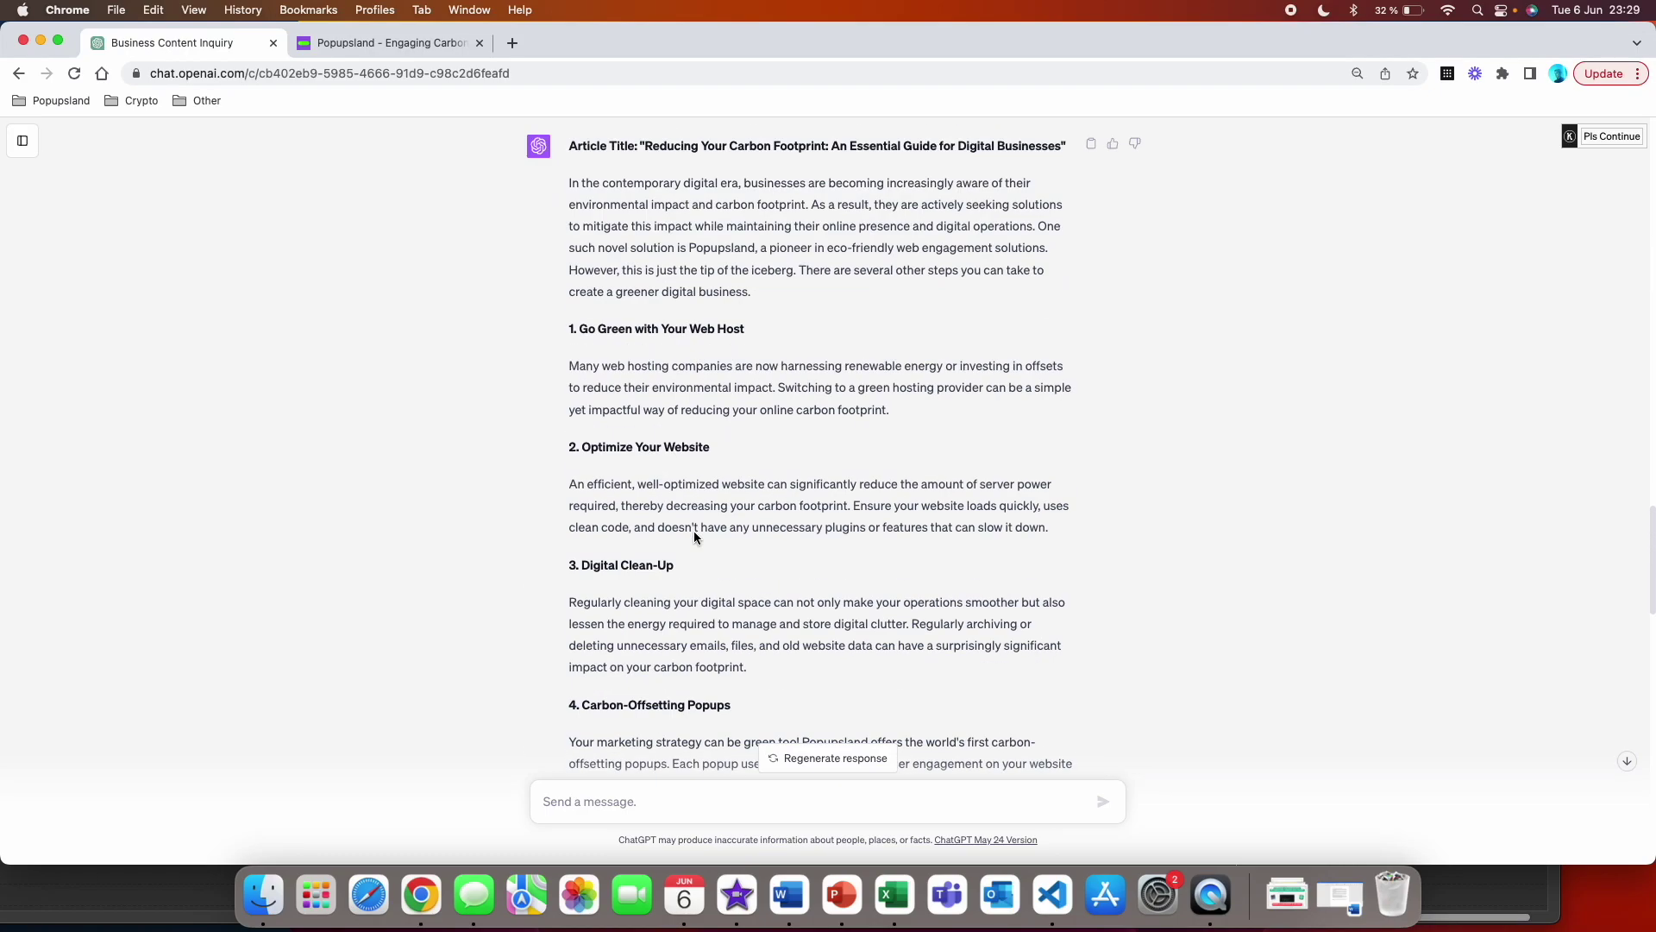
scroll(693, 531, down, 3)
scroll(953, 481, down, 5)
scroll(975, 473, down, 2)
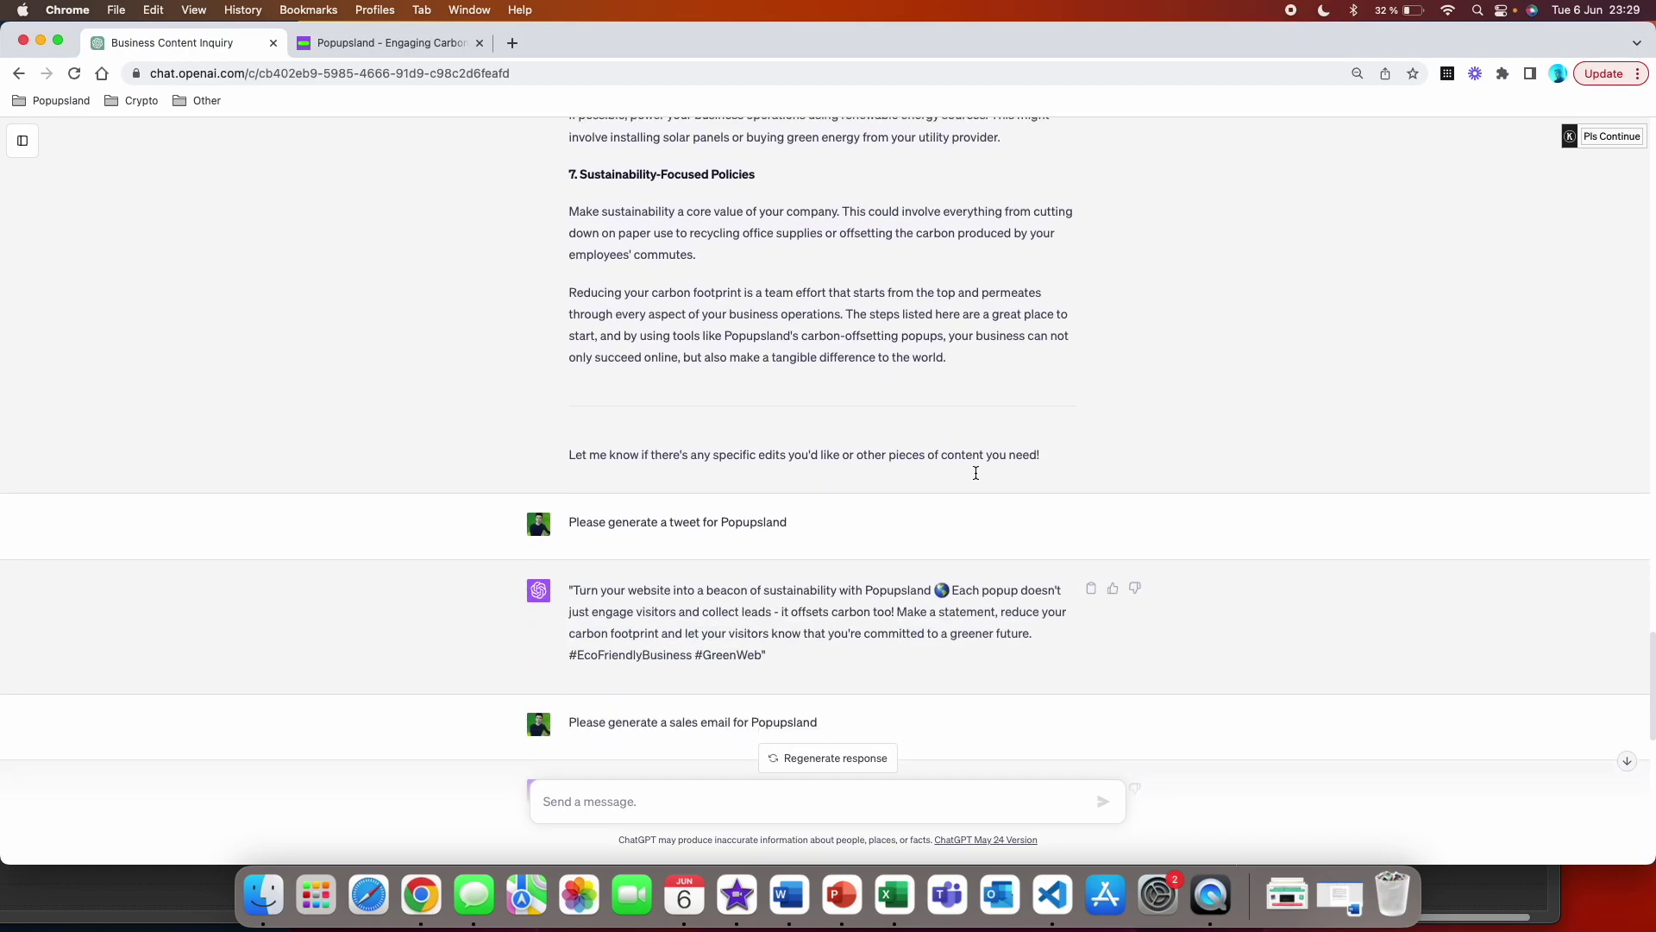
scroll(975, 477, down, 10)
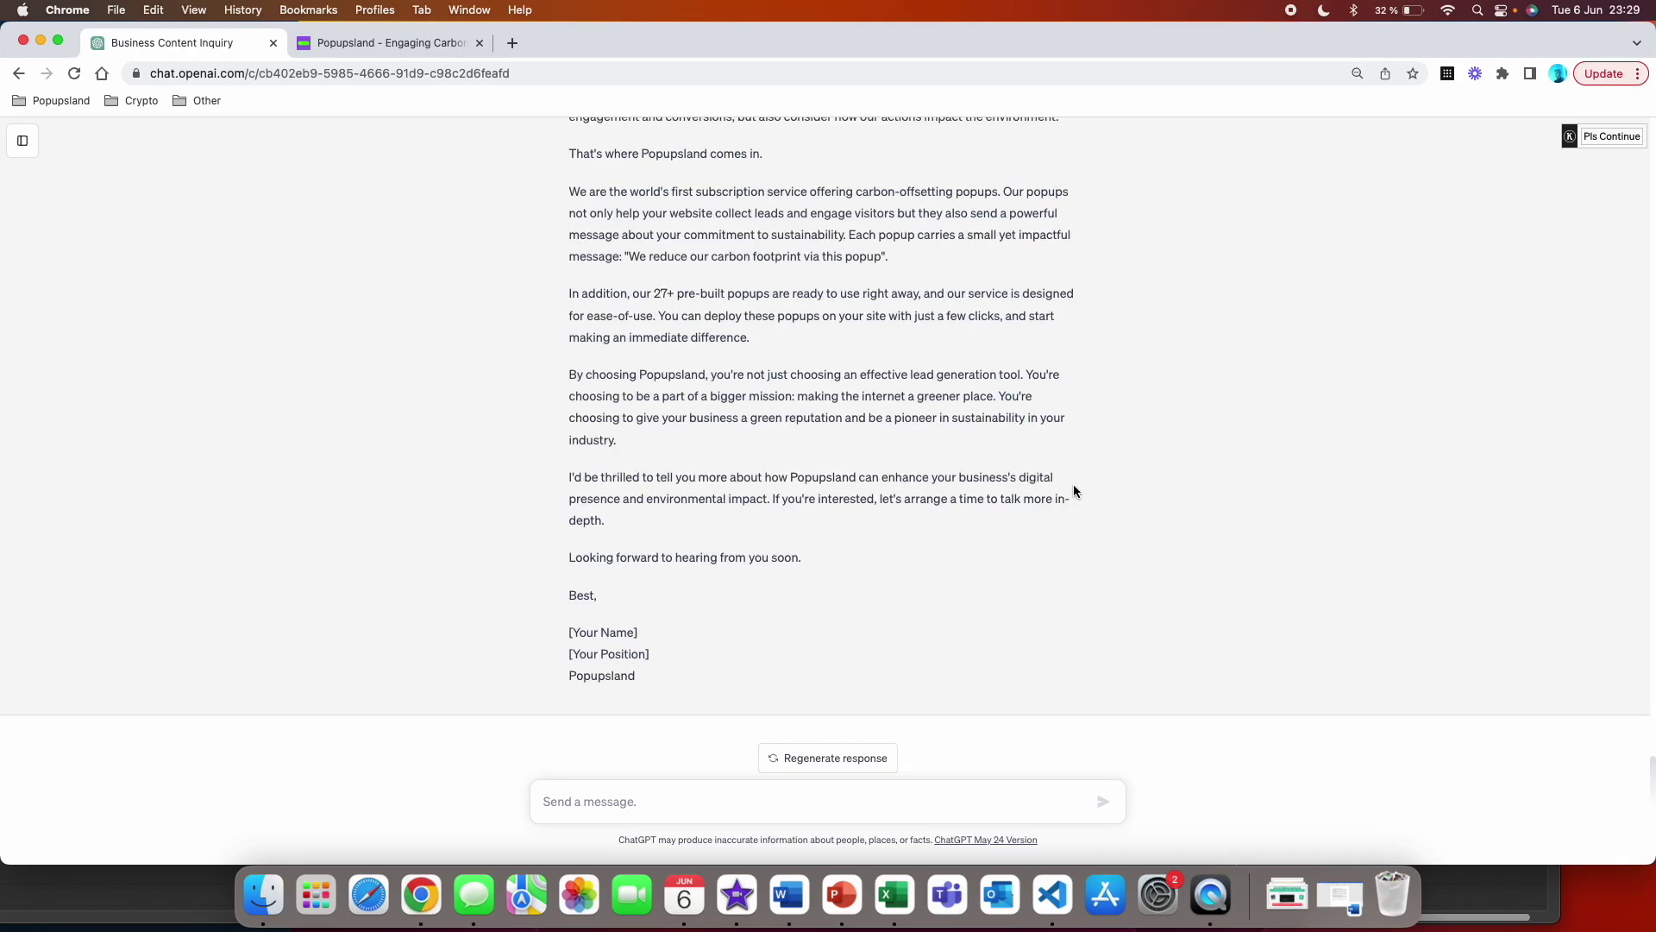